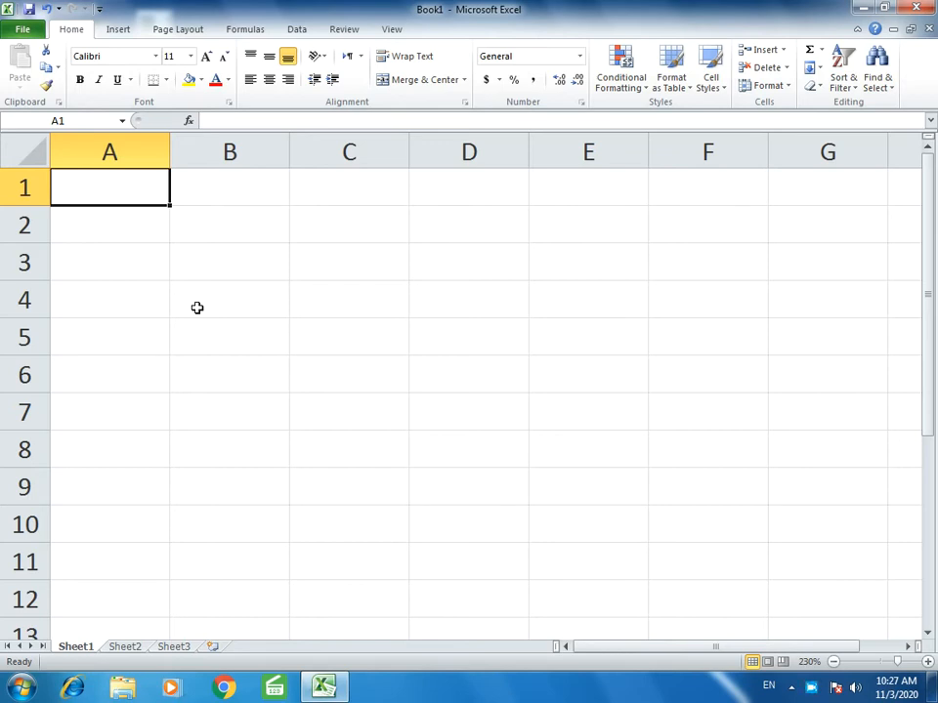
Enter the column heading Serial ID in cell A1.
{"action": "type", "text": "Student"}
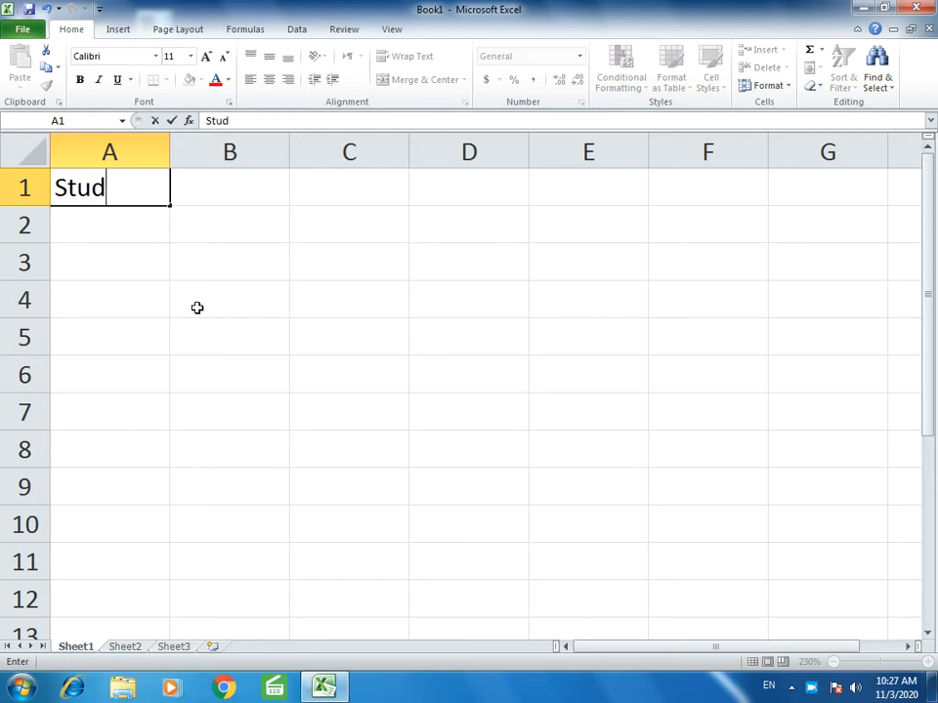
{"action": "key", "text": "Tab"}
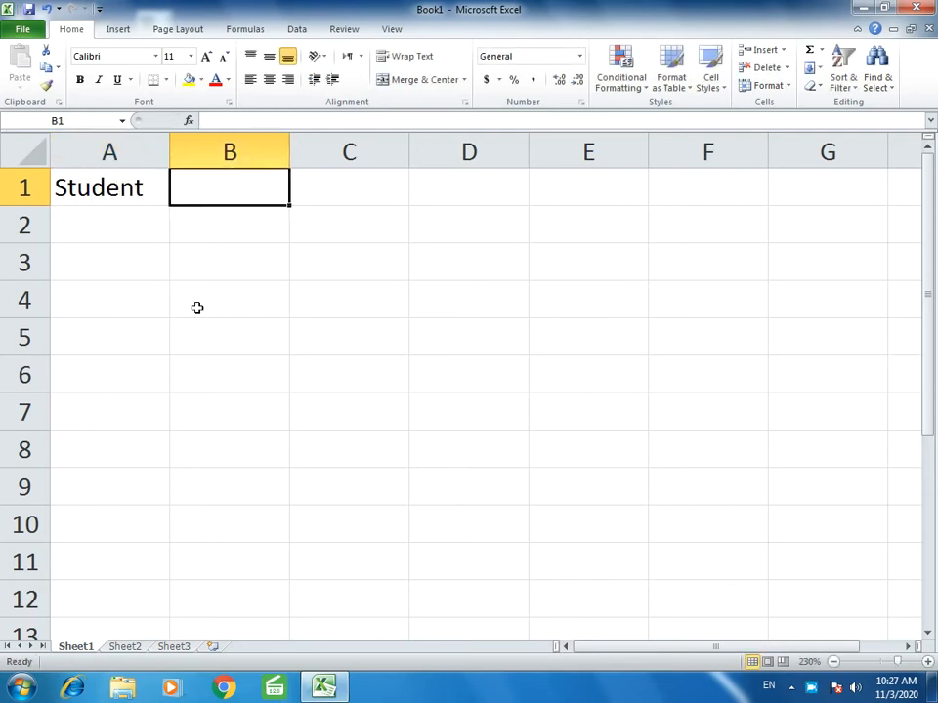
{"action": "key", "text": "Left"}
{"action": "type", "text": "Serail ID"}
{"action": "key", "text": "BackSpace"}
{"action": "key", "text": "BackSpace"}
{"action": "key", "text": "BackSpace"}
{"action": "key", "text": "BackSpace"}
{"action": "key", "text": "BackSpace"}
{"action": "key", "text": "BackSpace"}
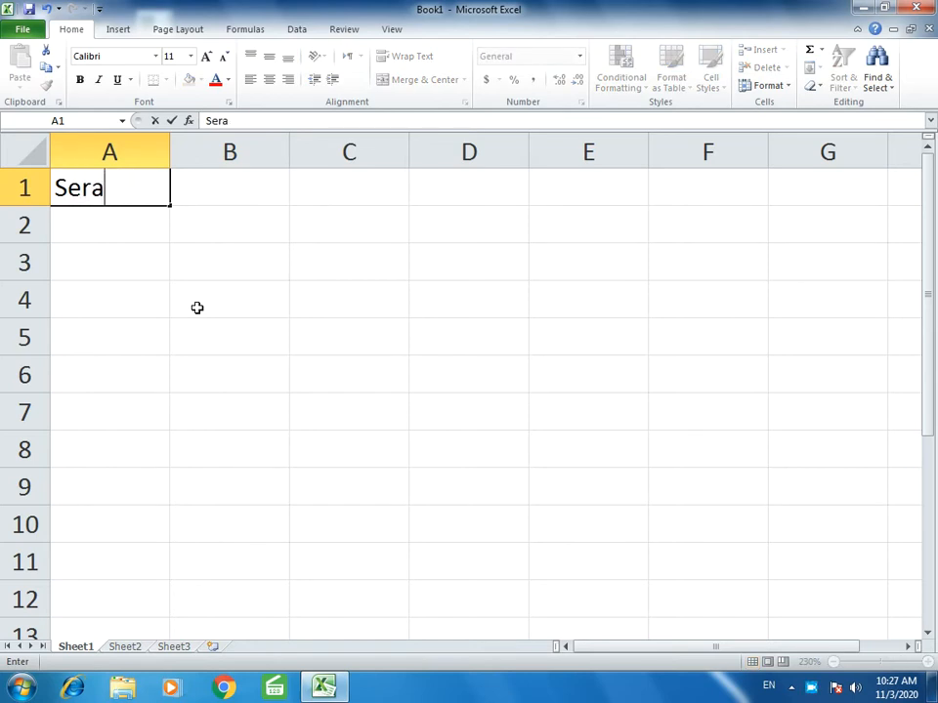
{"action": "type", "text": "ial ID"}
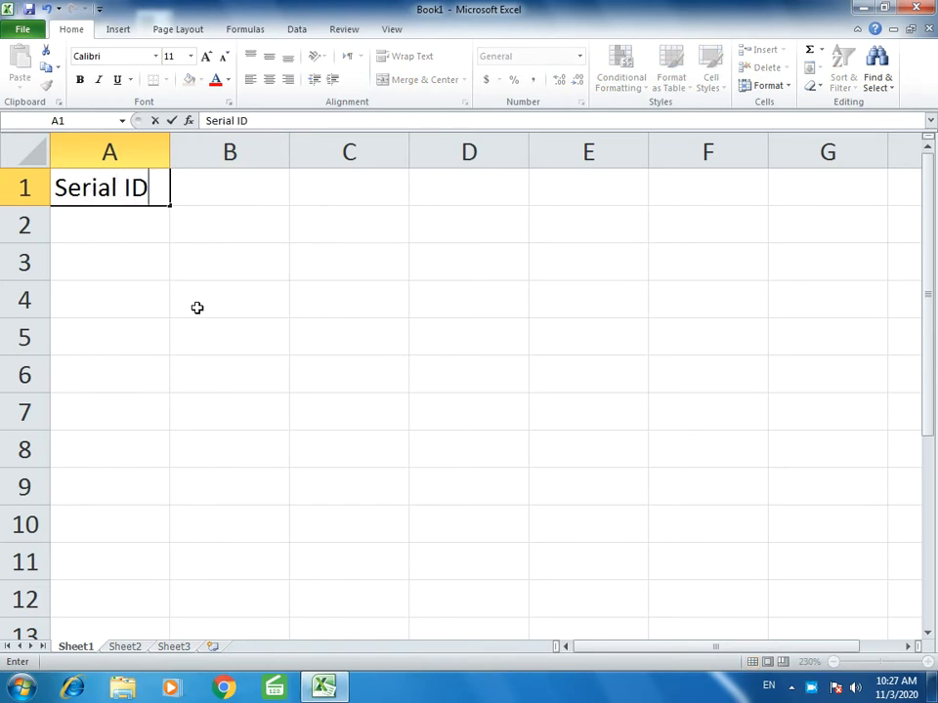
{"action": "key", "text": "Tab"}
Enter the column headings Students in B1 and Marks in C1.
{"action": "type", "text": "Stuen"}
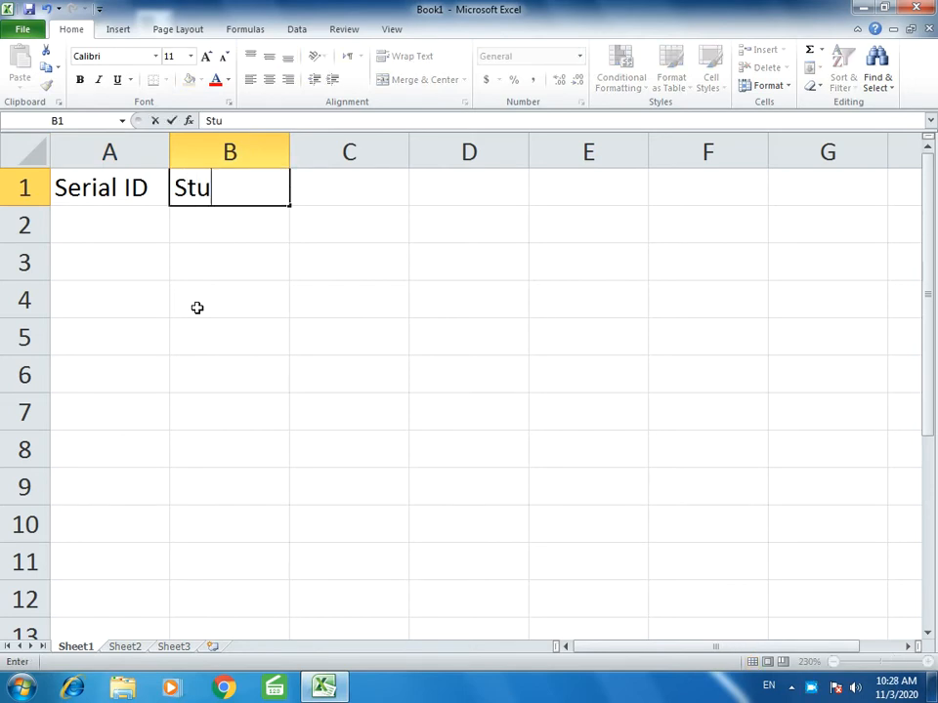
{"action": "key", "text": "BackSpace"}
{"action": "key", "text": "BackSpace"}
{"action": "type", "text": "dents"}
{"action": "key", "text": "Tab"}
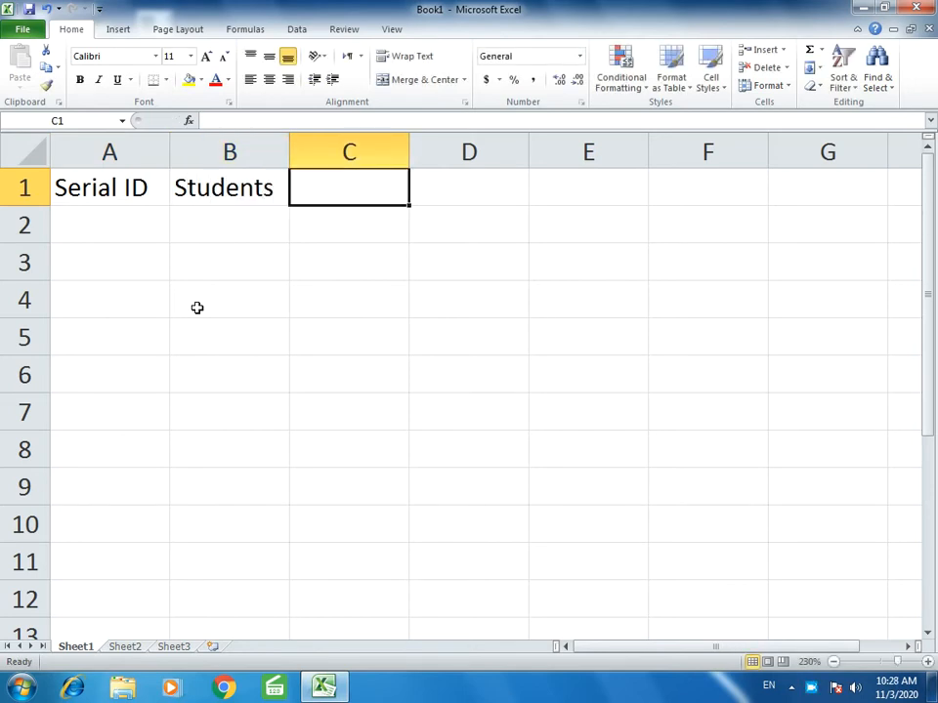
{"action": "type", "text": "Marks"}
{"action": "key", "text": "Tab"}
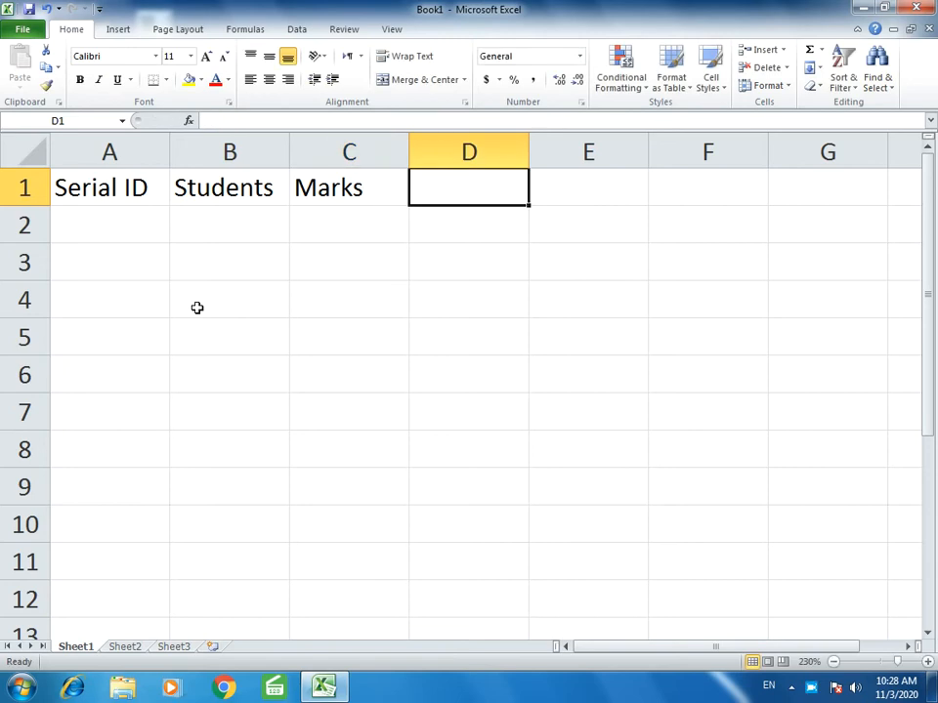
Enter the column heading Subject in cell D1.
{"action": "type", "text": "Sube"}
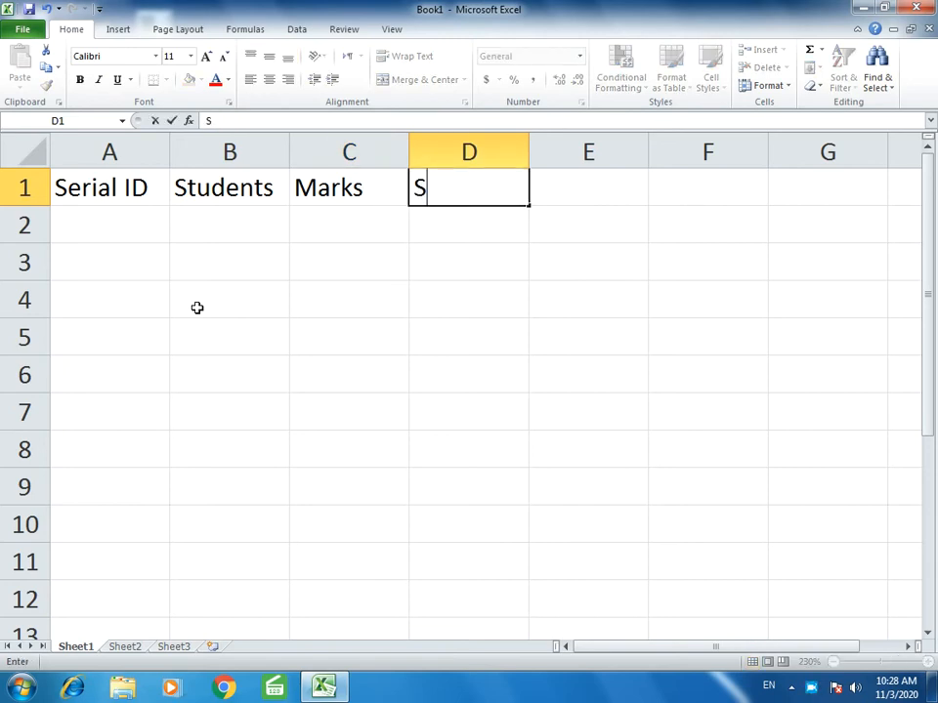
{"action": "key", "text": "BackSpace"}
{"action": "key", "text": "BackSpace"}
{"action": "type", "text": "bject"}
{"action": "key", "text": "Return"}
Enter the serial IDs 1001 to 1004 in A2:A5 and fill the series down to A8.
{"action": "key", "text": "Left"}
{"action": "key", "text": "Left"}
{"action": "key", "text": "Left"}
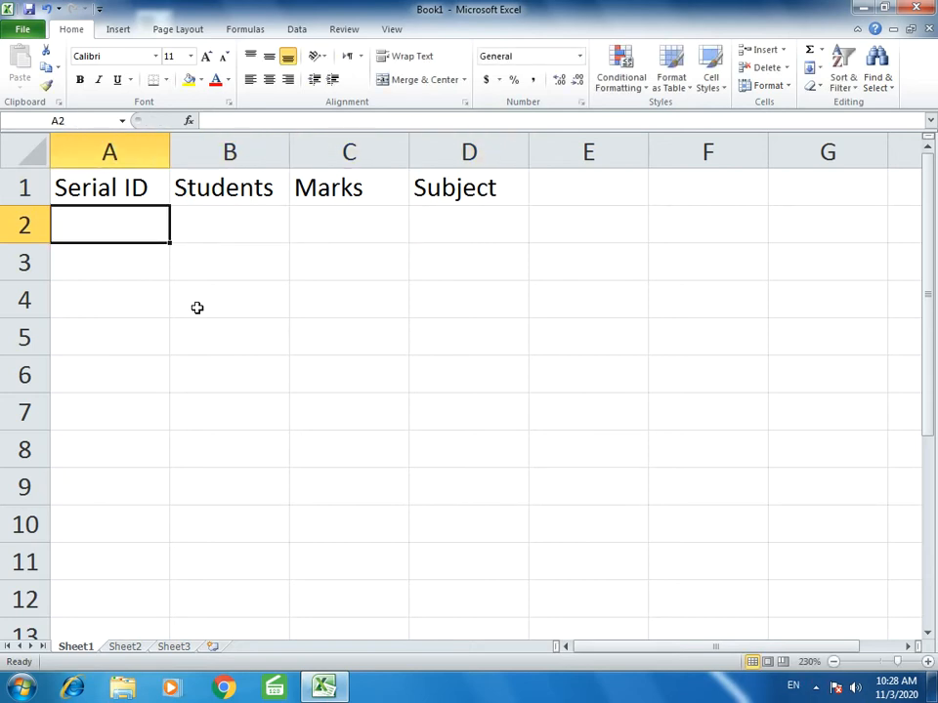
{"action": "type", "text": "1001"}
{"action": "key", "text": "Return"}
{"action": "type", "text": "1002"}
{"action": "key", "text": "Return"}
{"action": "type", "text": "1003"}
{"action": "key", "text": "Return"}
{"action": "type", "text": "1004"}
{"action": "key", "text": "Return"}
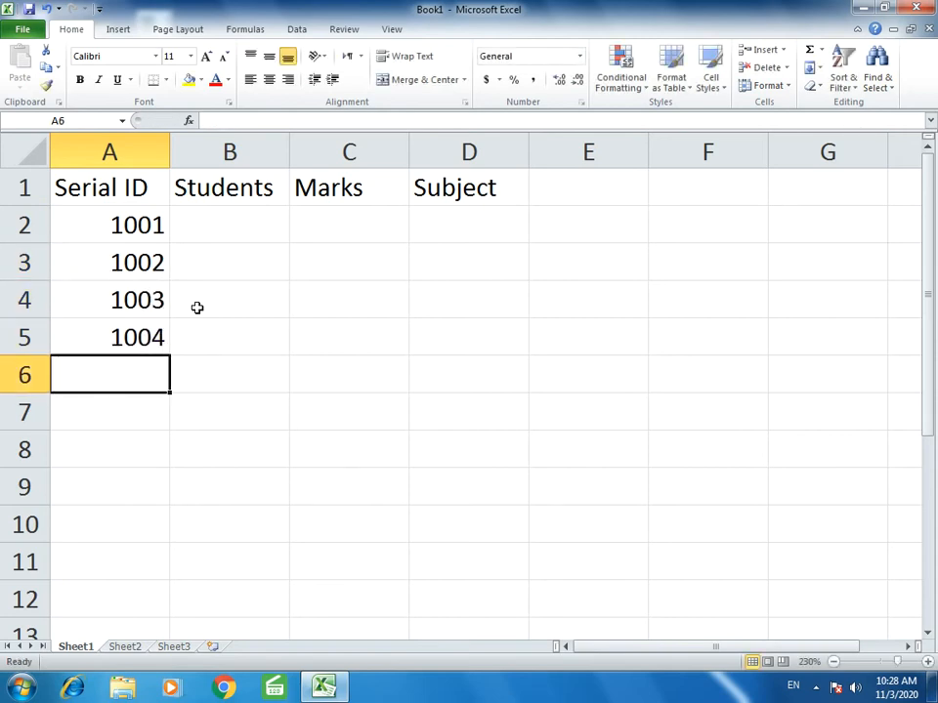
{"action": "left_click_drag", "start_coordinate": [107, 233], "coordinate": [106, 321]}
{"action": "left_click_drag", "start_coordinate": [170, 356], "coordinate": [159, 452]}
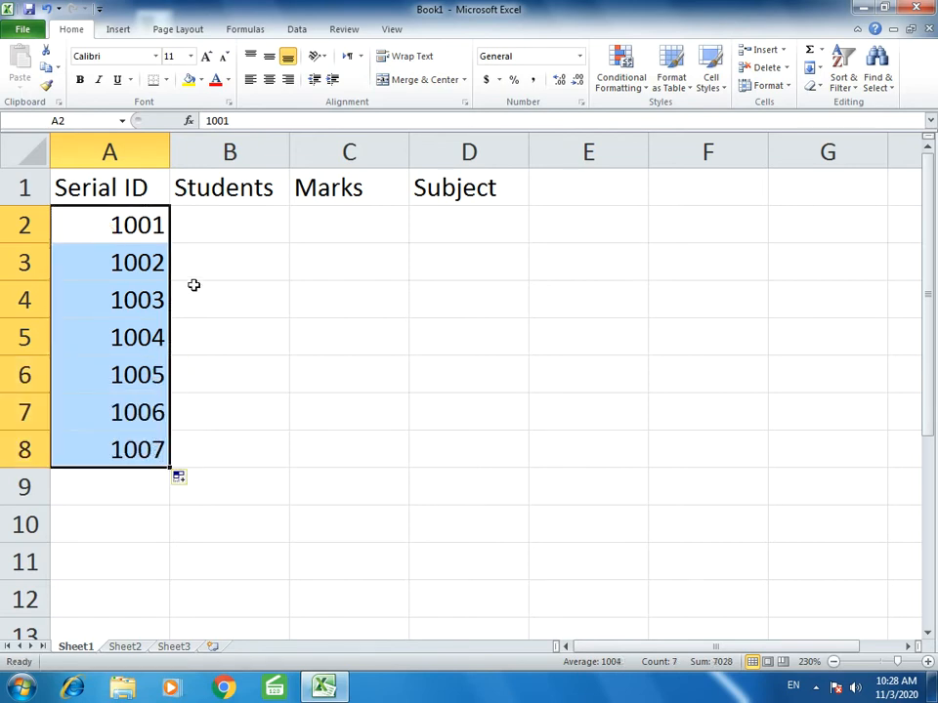
Enter the first two students' names in cells B2 and B3.
{"action": "left_click", "coordinate": [226, 219]}
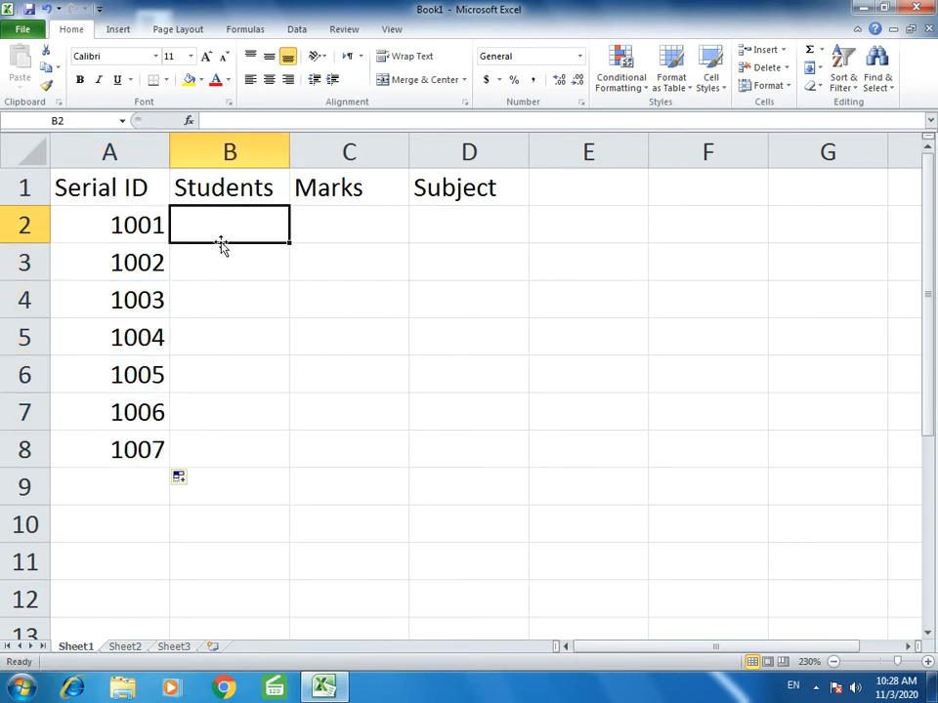
{"action": "type", "text": "C"}
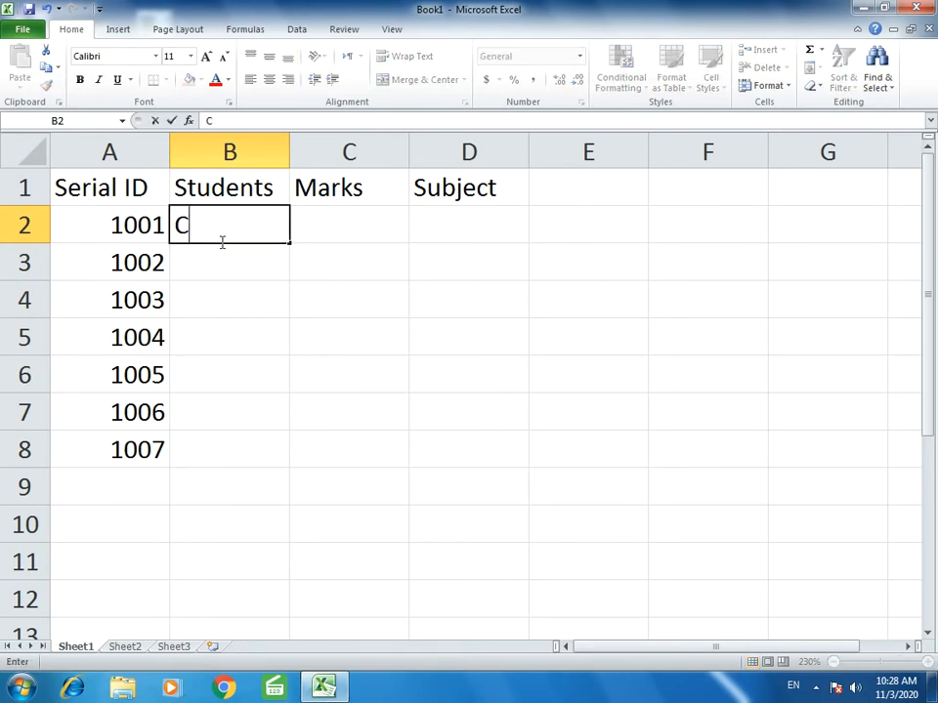
{"action": "type", "text": "ristopher"}
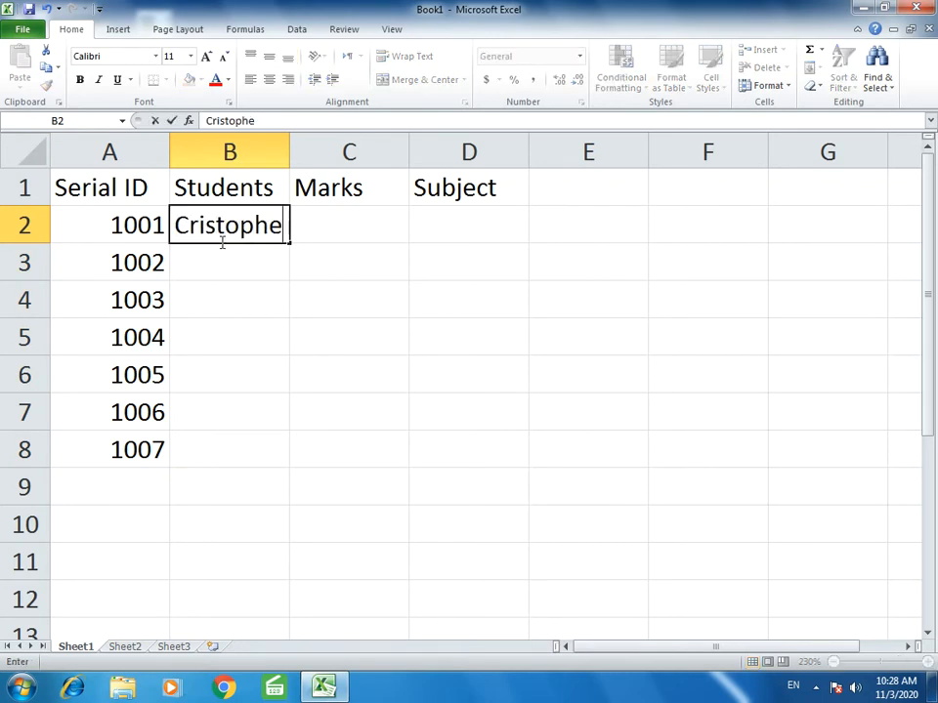
{"action": "key", "text": "Return"}
{"action": "type", "text": "Harry"}
{"action": "key", "text": "Return"}
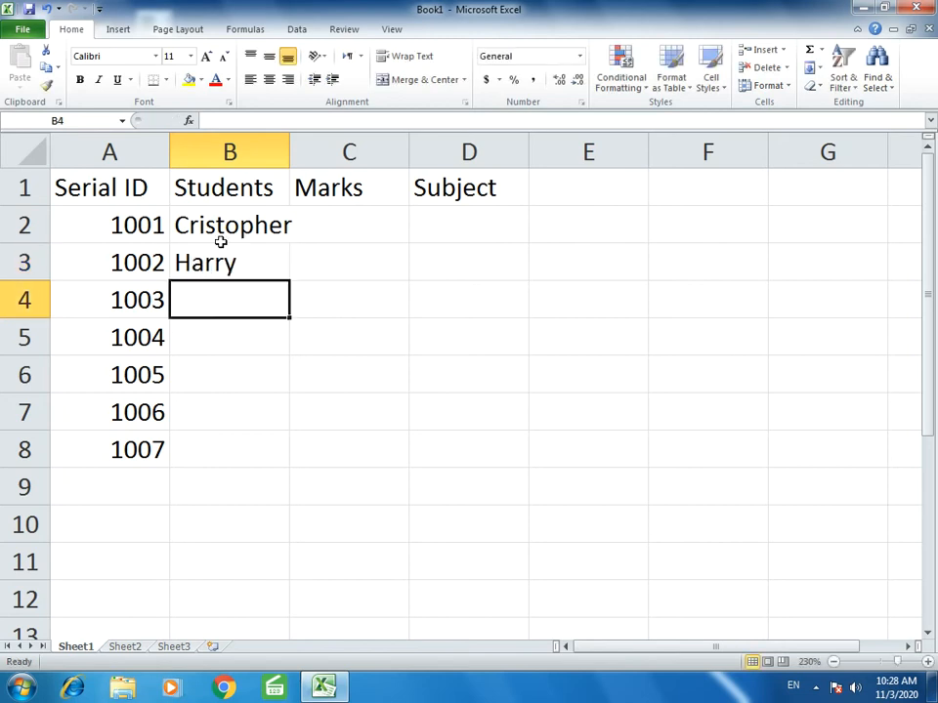
Enter the student names for serial IDs 1003 to 1005 in cells B4:B6.
{"action": "type", "text": "James"}
{"action": "key", "text": "Return"}
{"action": "type", "text": "Mark"}
{"action": "key", "text": "Return"}
{"action": "type", "text": "Danny"}
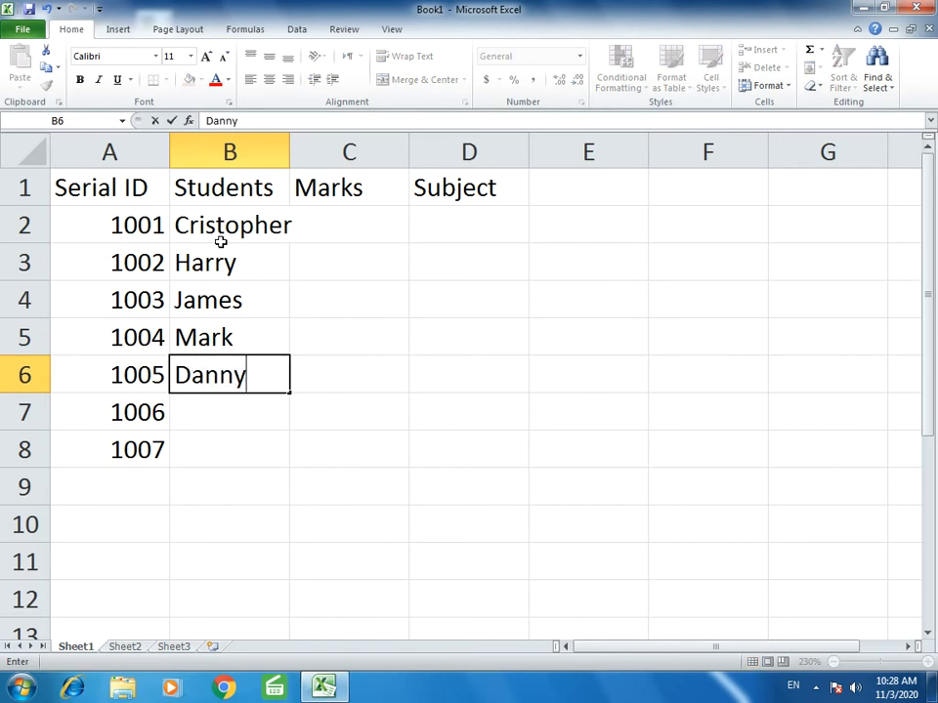
{"action": "key", "text": "Return"}
Enter the last two students' names in cells B7 and B8.
{"action": "type", "text": "T"}
{"action": "key", "text": "BackSpace"}
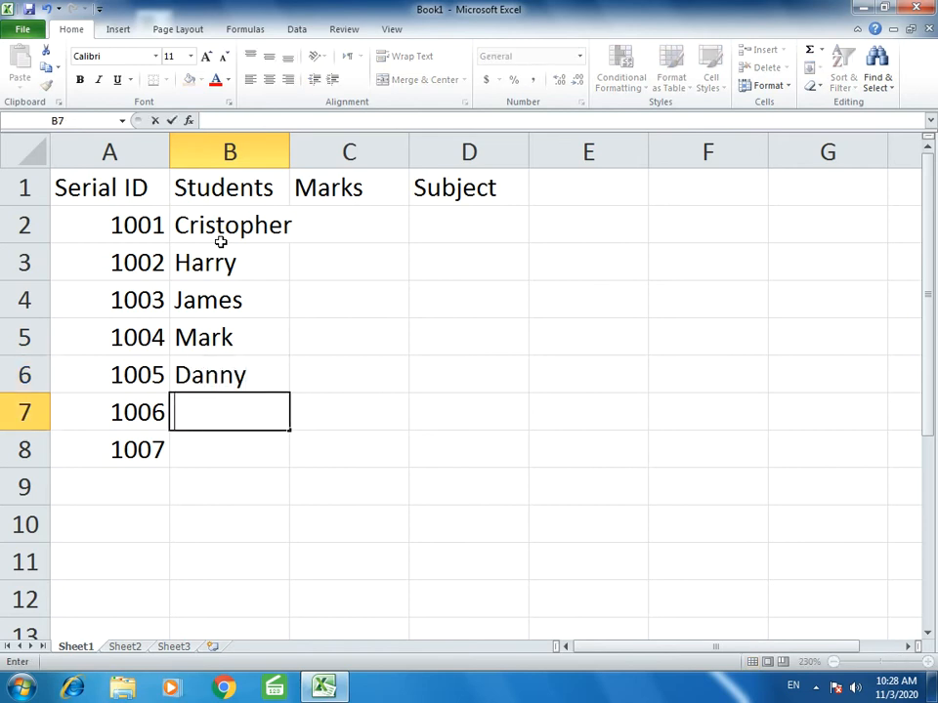
{"action": "type", "text": "TOm"}
{"action": "key", "text": "BackSpace"}
{"action": "key", "text": "BackSpace"}
{"action": "type", "text": "om"}
{"action": "key", "text": "Return"}
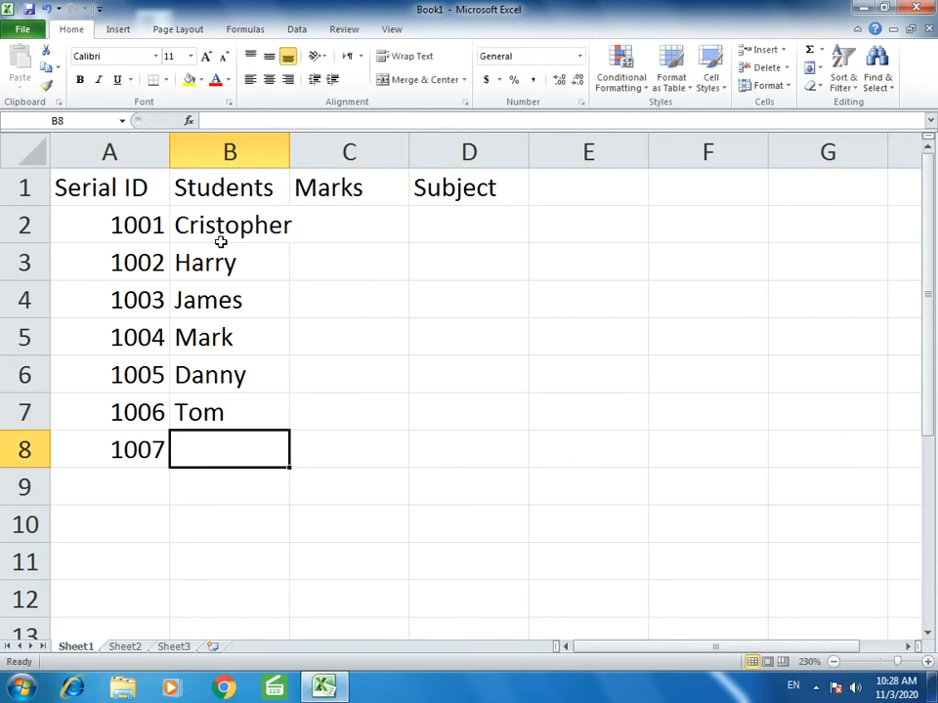
{"action": "type", "text": "John"}
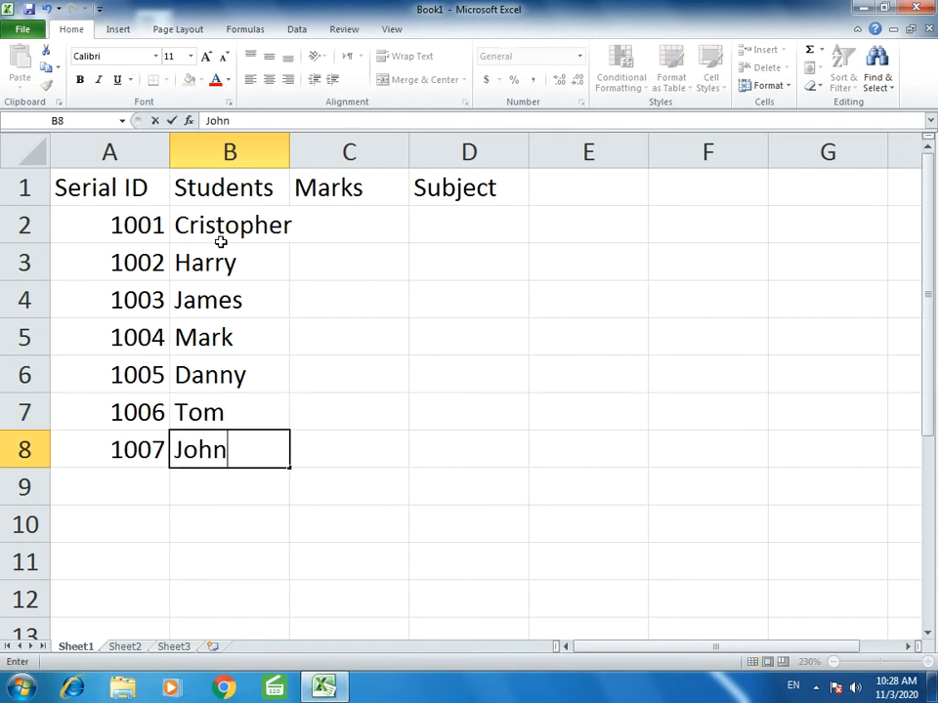
{"action": "key", "text": "Tab"}
Enter the marks 78, 98, 71 and 84 in cells C2 to C5.
{"action": "key", "text": "Up"}
{"action": "key", "text": "Up"}
{"action": "key", "text": "Up"}
{"action": "key", "text": "Up"}
{"action": "key", "text": "Up"}
{"action": "key", "text": "Up"}
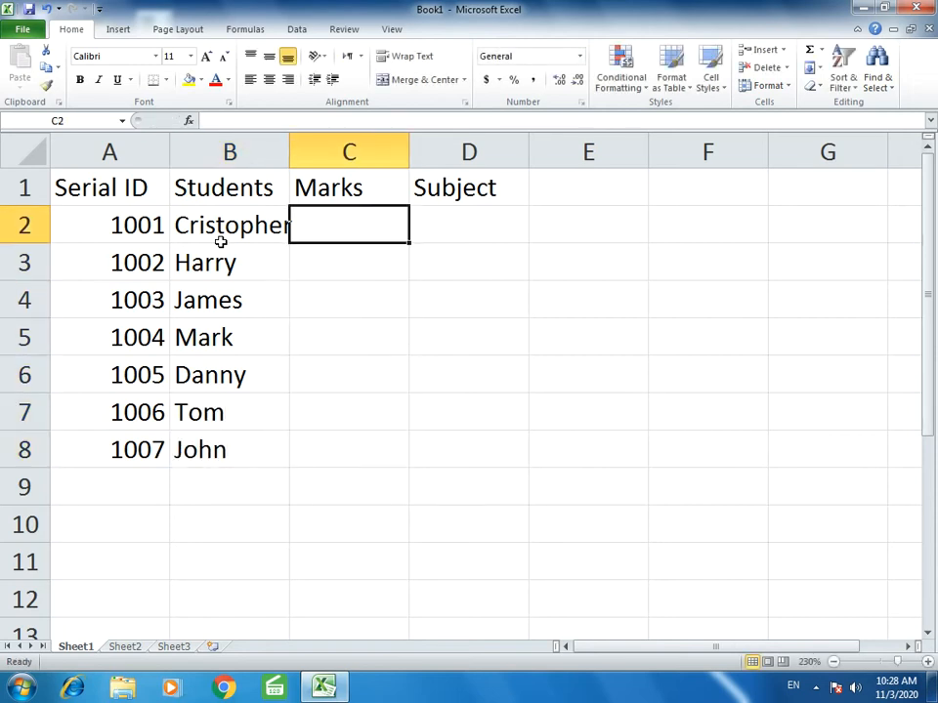
{"action": "type", "text": "78"}
{"action": "key", "text": "Return"}
{"action": "type", "text": "98"}
{"action": "key", "text": "Return"}
{"action": "type", "text": "71"}
{"action": "key", "text": "Return"}
{"action": "type", "text": "84"}
{"action": "key", "text": "Return"}
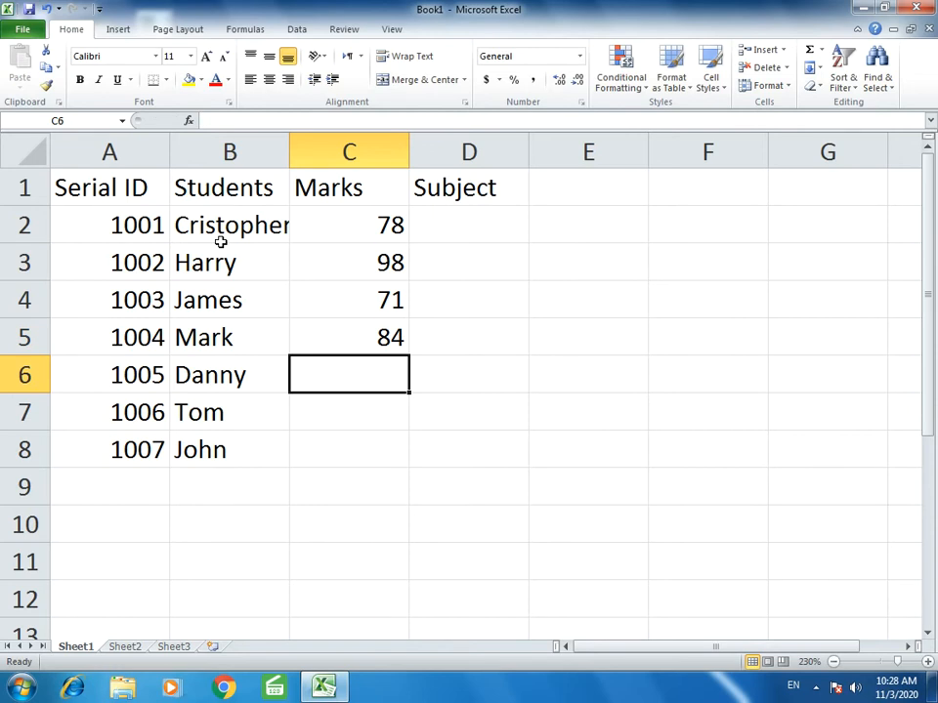
Enter the marks 78, 61 and 83 in cells C6 to C8.
{"action": "type", "text": "78"}
{"action": "key", "text": "Return"}
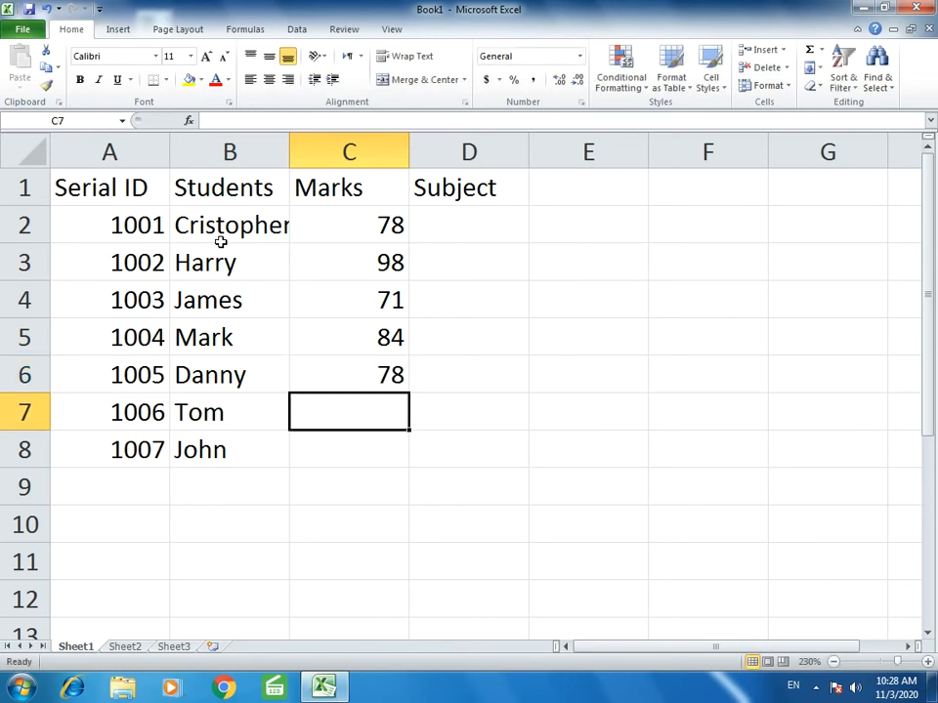
{"action": "type", "text": "61"}
{"action": "key", "text": "Return"}
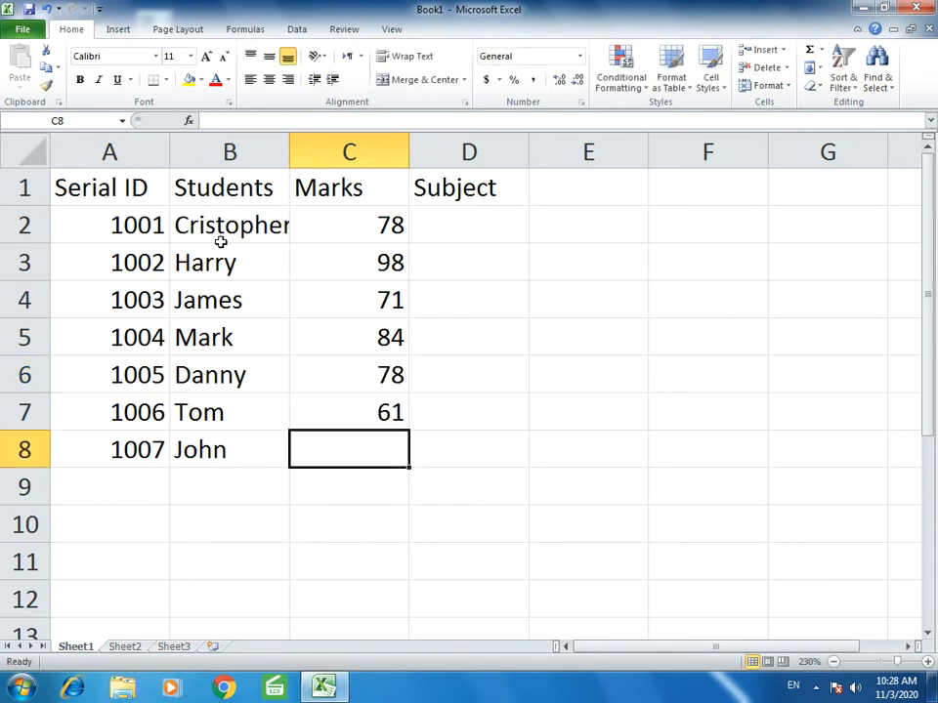
{"action": "type", "text": "5"}
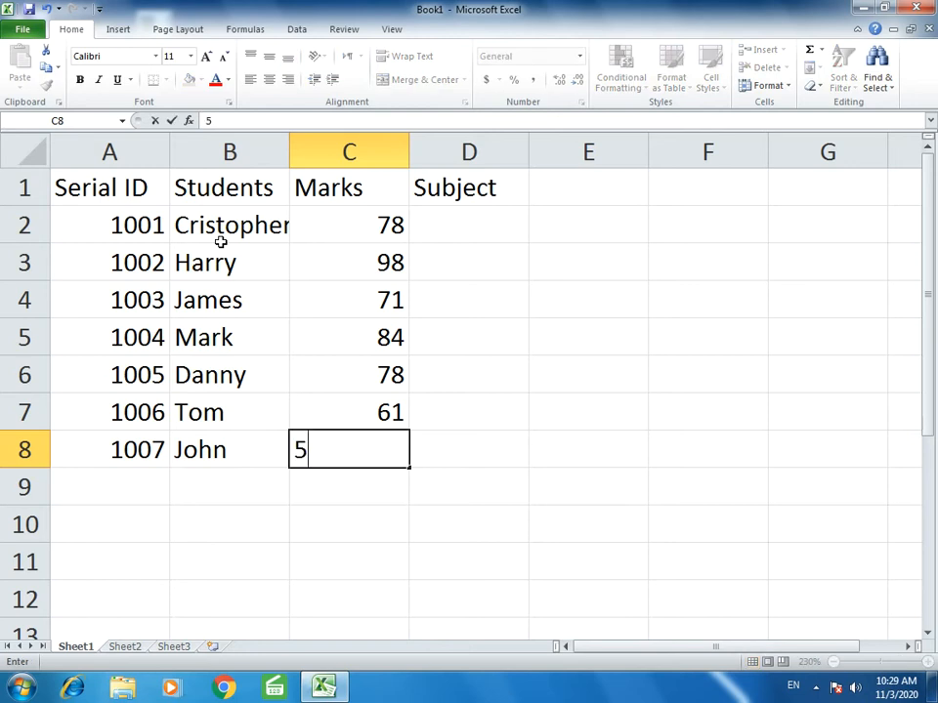
{"action": "key", "text": "BackSpace"}
{"action": "type", "text": "83"}
{"action": "key", "text": "Return"}
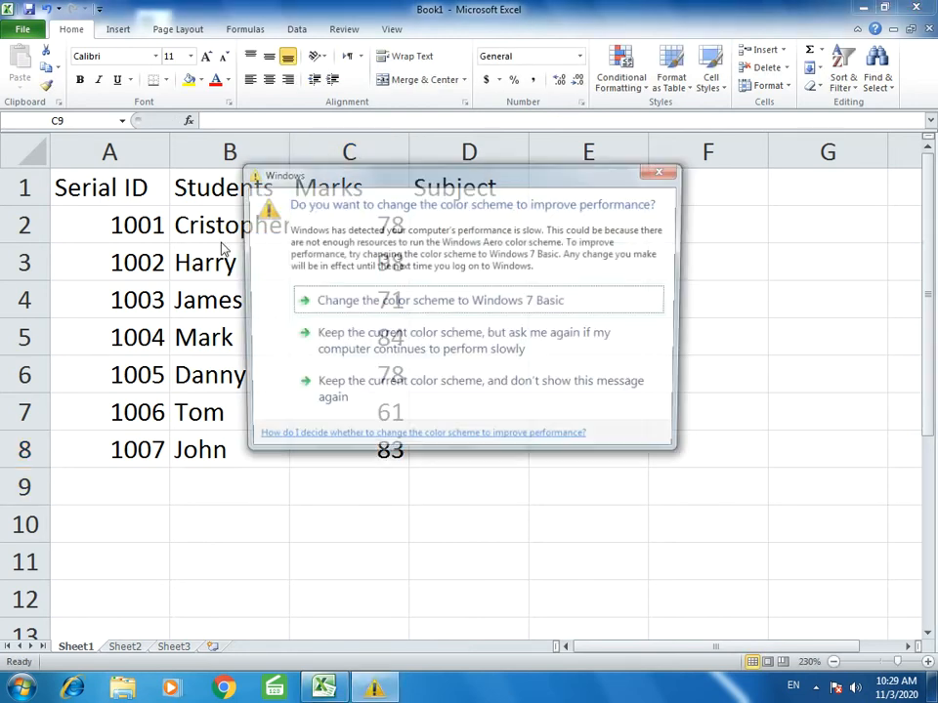
Close the Windows color scheme prompt and enter the subjects Science in D2 and Maths in D3.
{"action": "left_click", "coordinate": [664, 171]}
{"action": "left_click", "coordinate": [484, 236]}
{"action": "type", "text": "Science"}
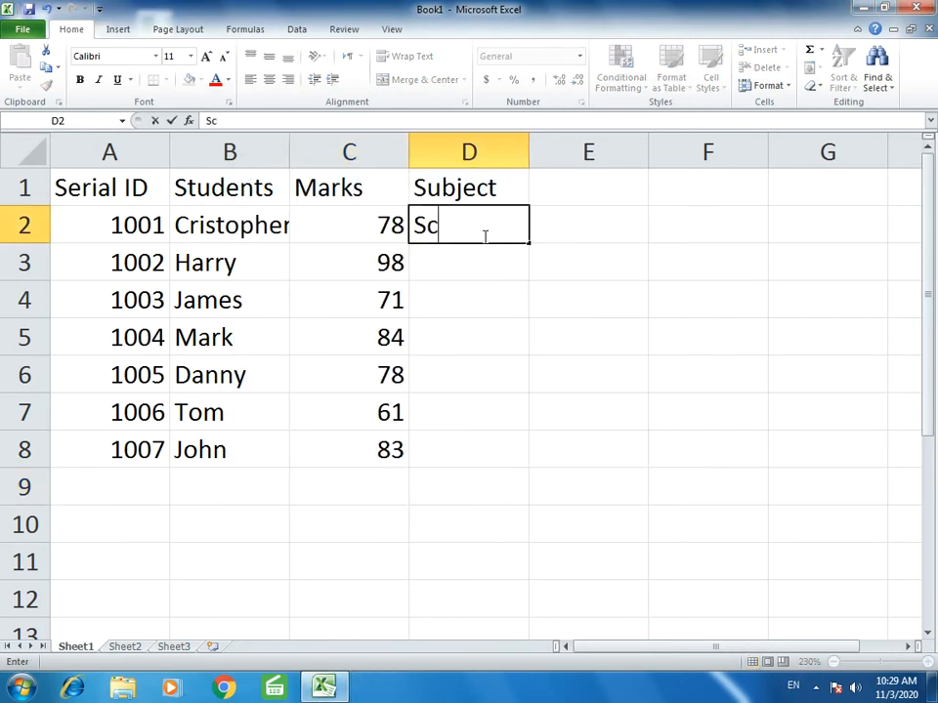
{"action": "key", "text": "Return"}
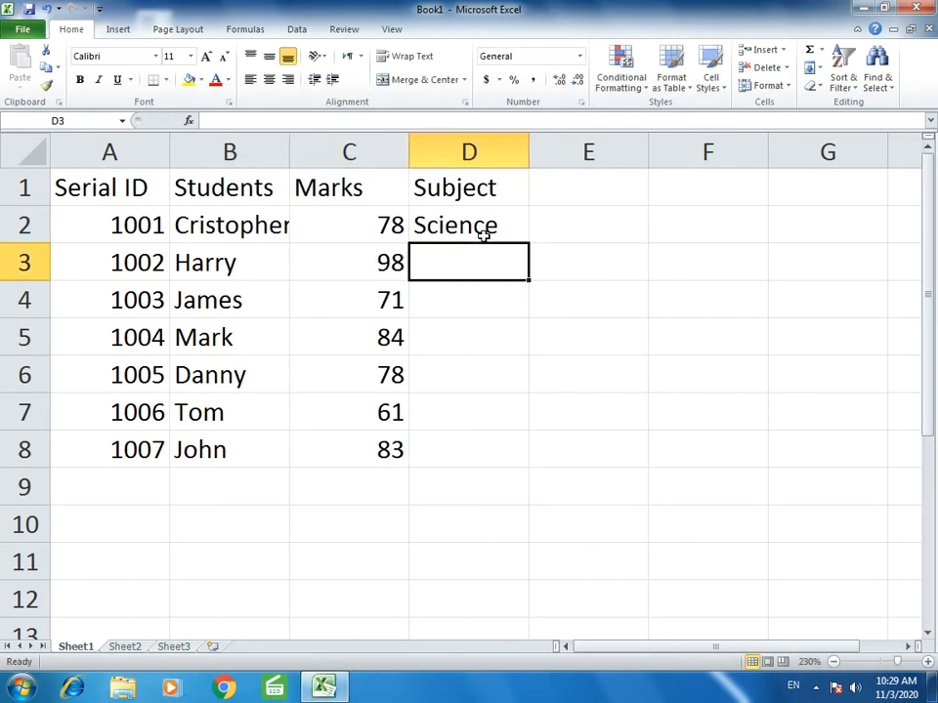
{"action": "type", "text": "Maths"}
{"action": "key", "text": "Return"}
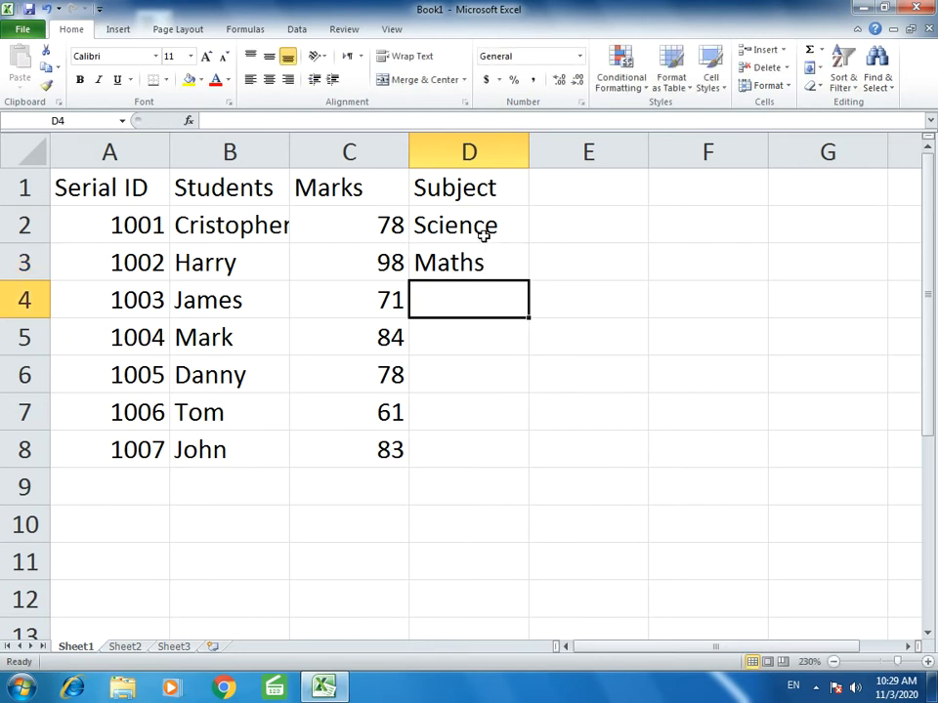
Enter the subjects Computer in D4 and Language in D5.
{"action": "type", "text": "COm"}
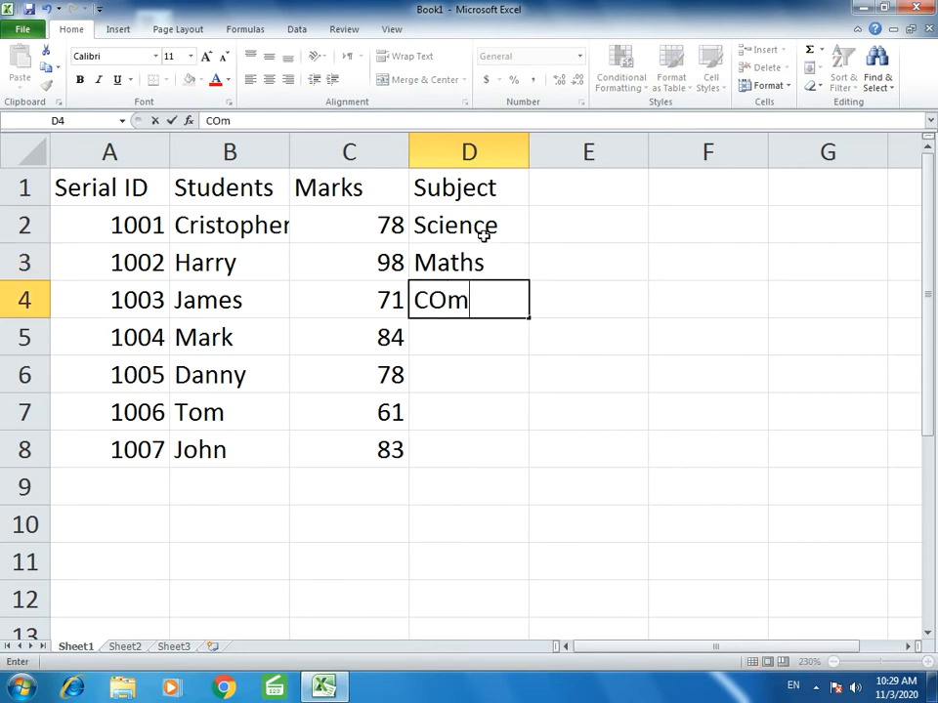
{"action": "key", "text": "BackSpace"}
{"action": "key", "text": "BackSpace"}
{"action": "type", "text": "omputer"}
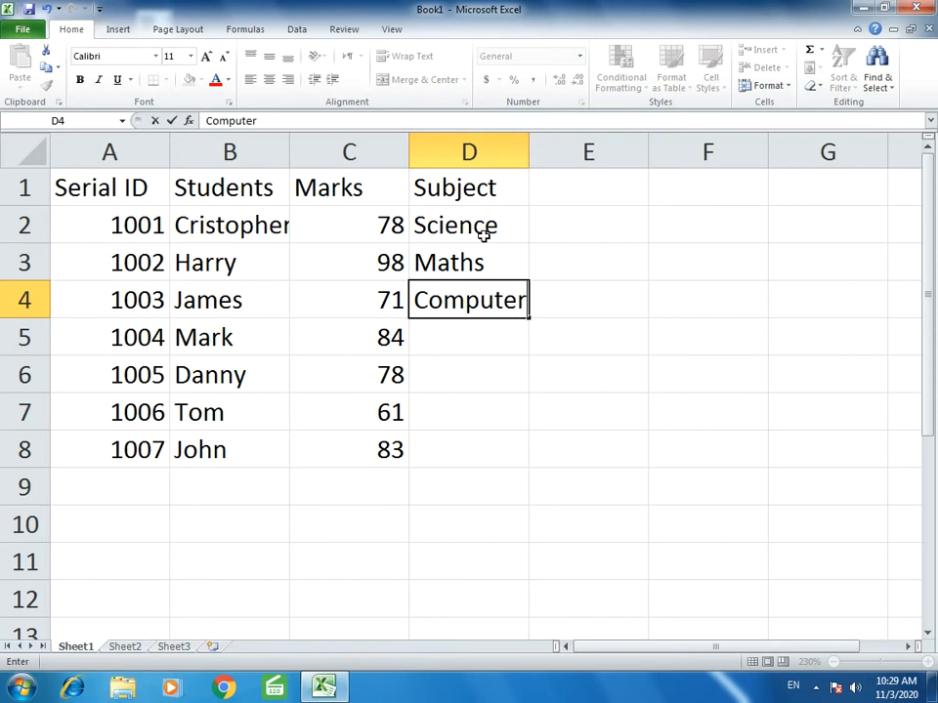
{"action": "key", "text": "Return"}
{"action": "type", "text": "Language"}
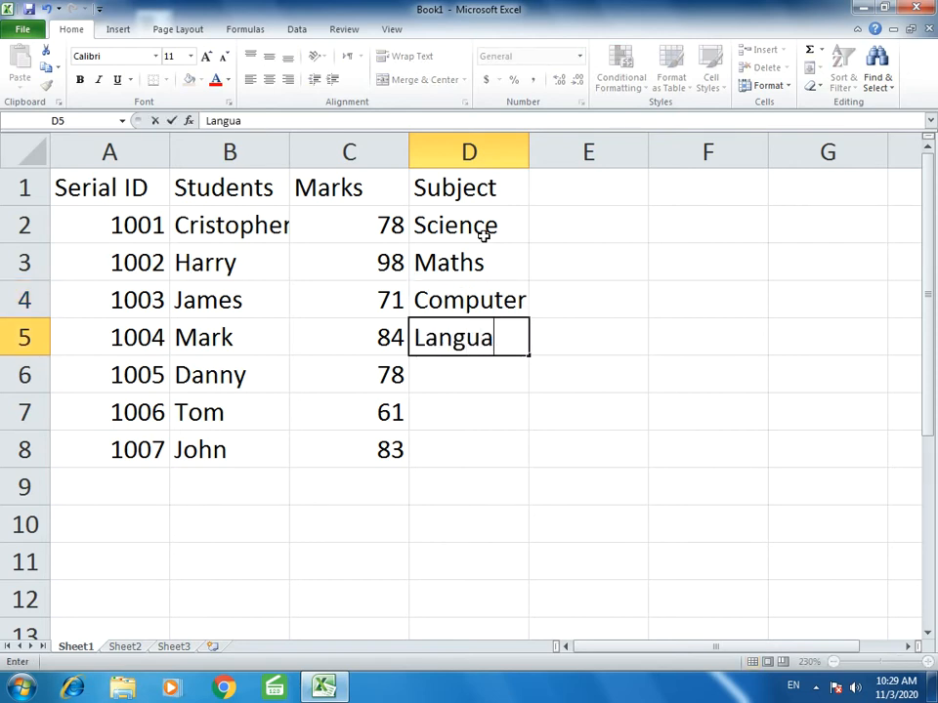
{"action": "key", "text": "Return"}
Enter the subjects Art in D6 and Science in D7.
{"action": "type", "text": "Art"}
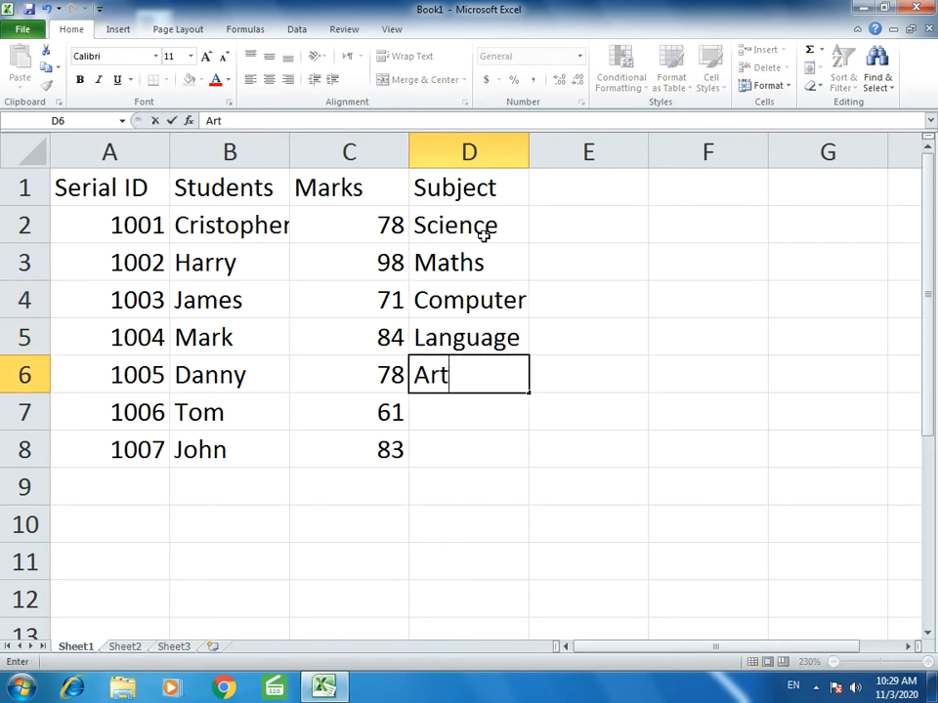
{"action": "key", "text": "Return"}
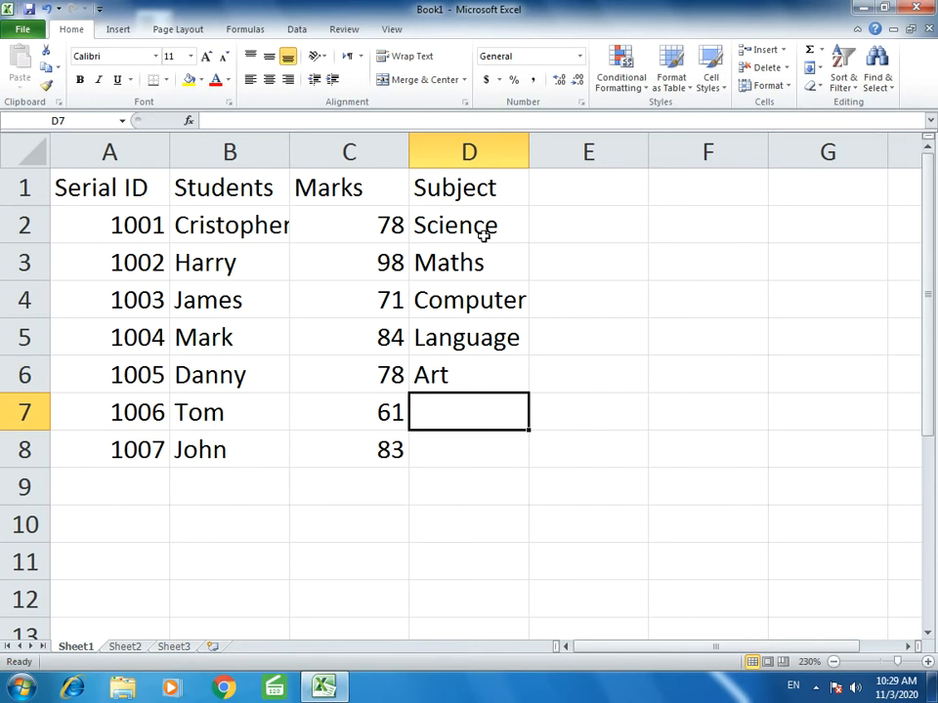
{"action": "type", "text": "Science"}
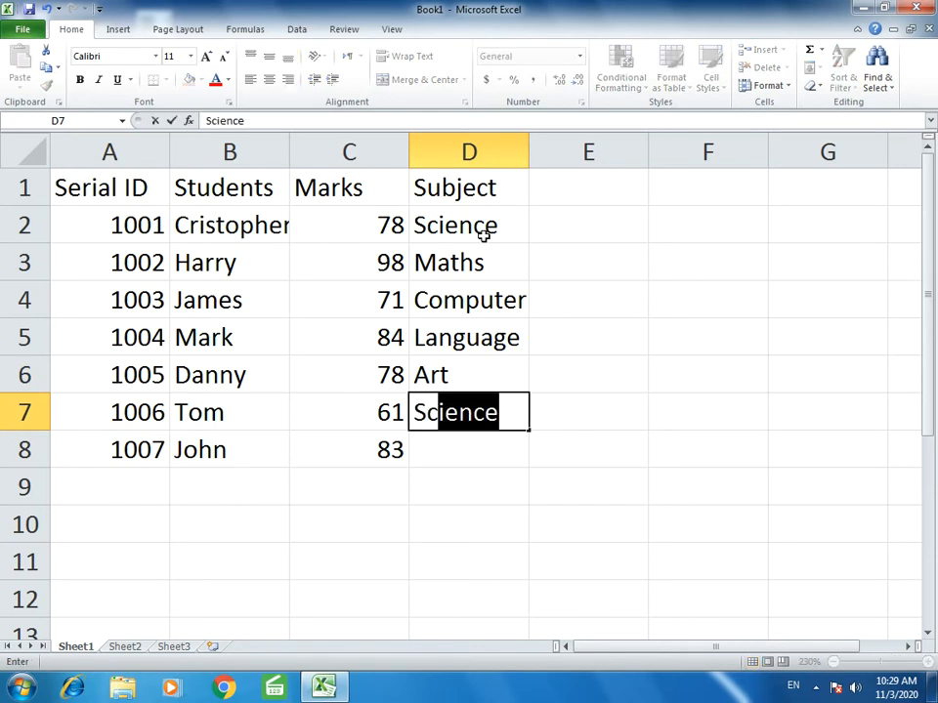
{"action": "key", "text": "Return"}
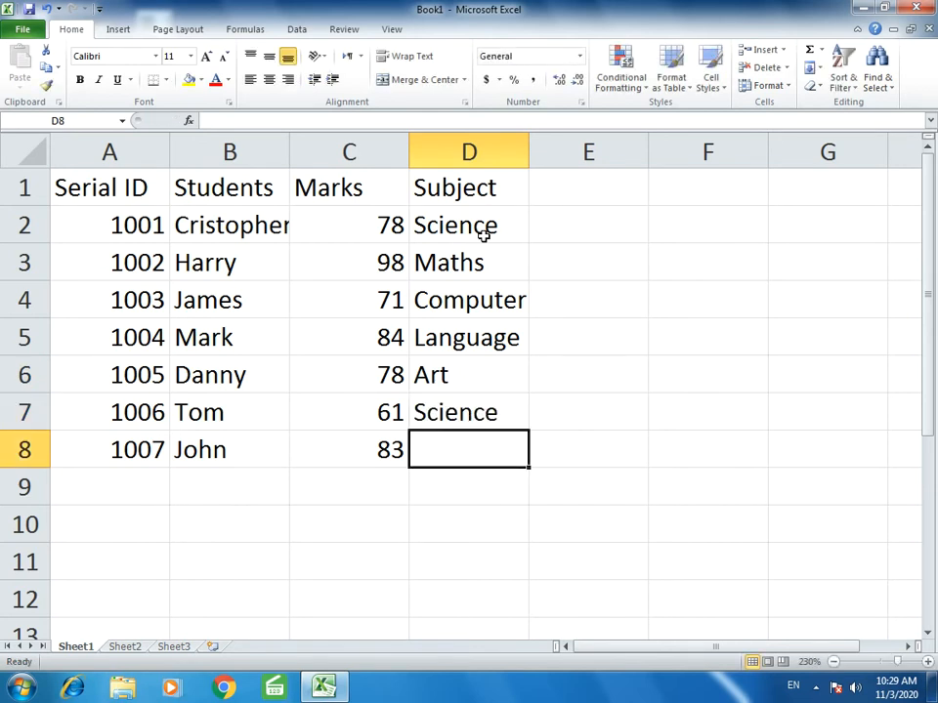
Enter the subject Physics in D8 and centre-align the table range A1:D8.
{"action": "type", "text": "Physics"}
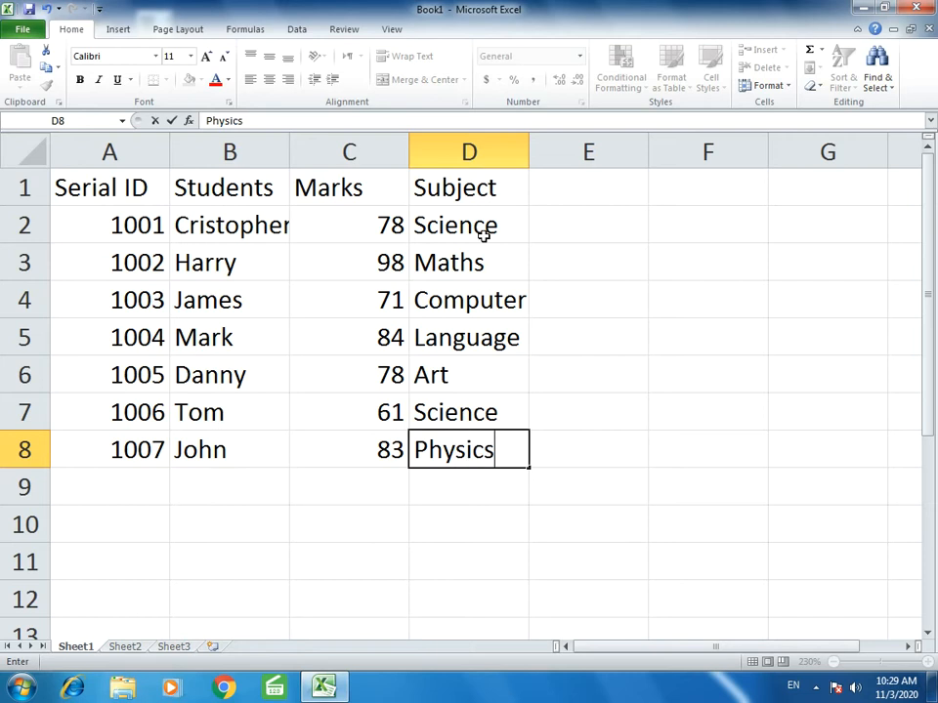
{"action": "key", "text": "Tab"}
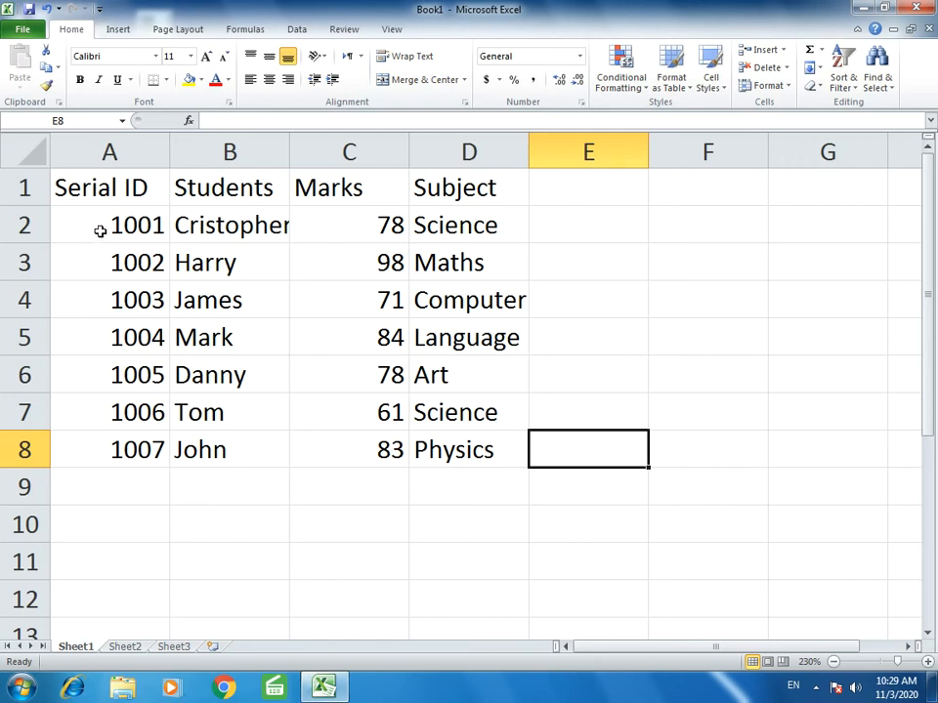
{"action": "left_click_drag", "start_coordinate": [106, 198], "coordinate": [463, 444]}
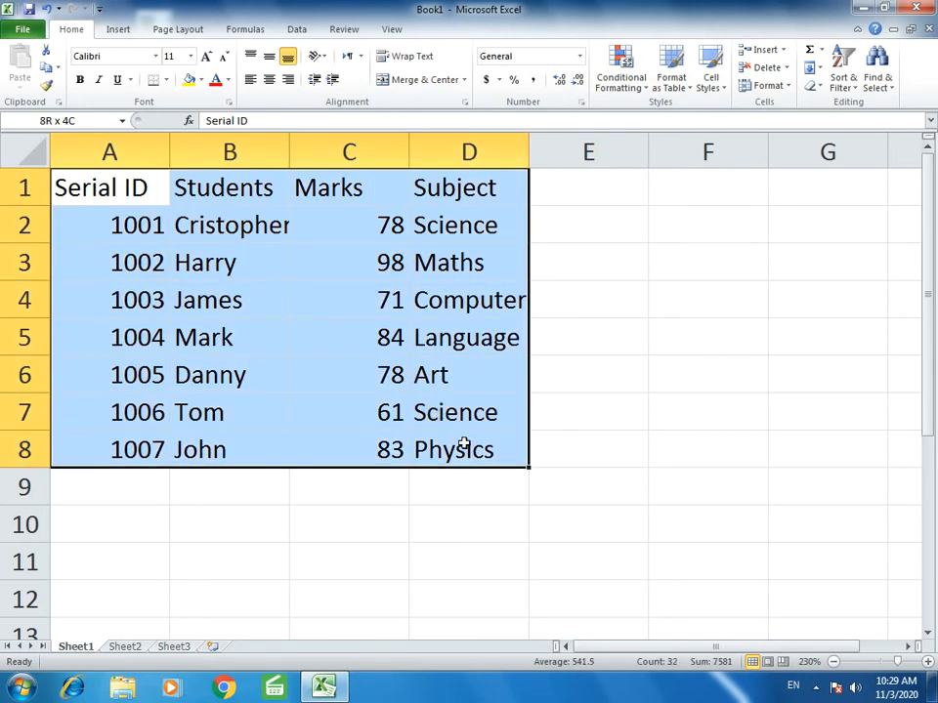
{"action": "left_click", "coordinate": [270, 86]}
Apply all borders to the table range A1:D8.
{"action": "left_click_drag", "start_coordinate": [117, 184], "coordinate": [469, 447]}
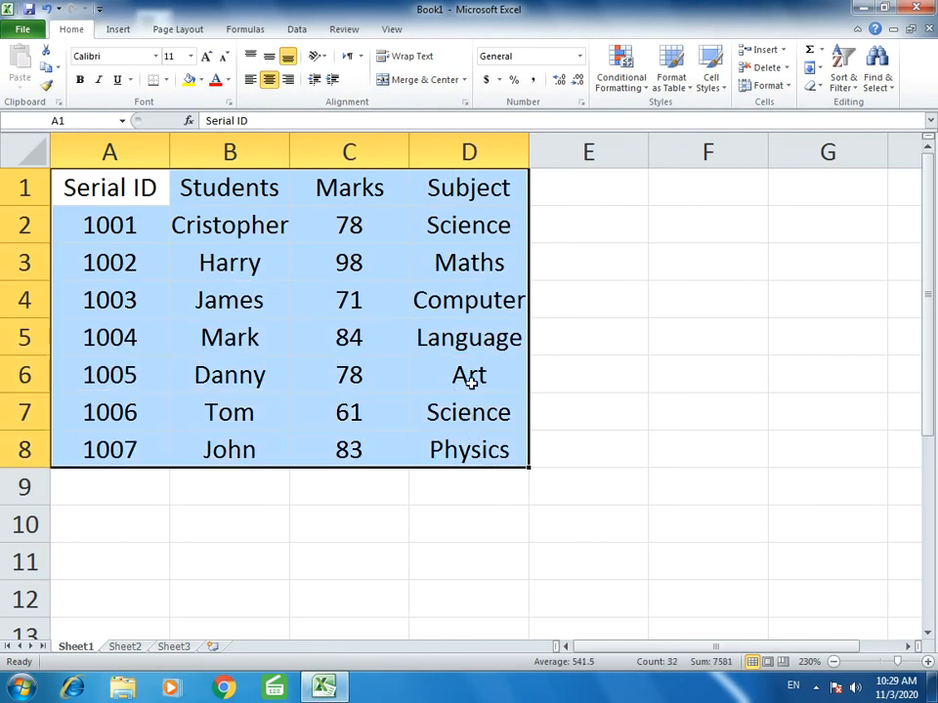
{"action": "left_click", "coordinate": [164, 80]}
{"action": "left_click", "coordinate": [189, 245]}
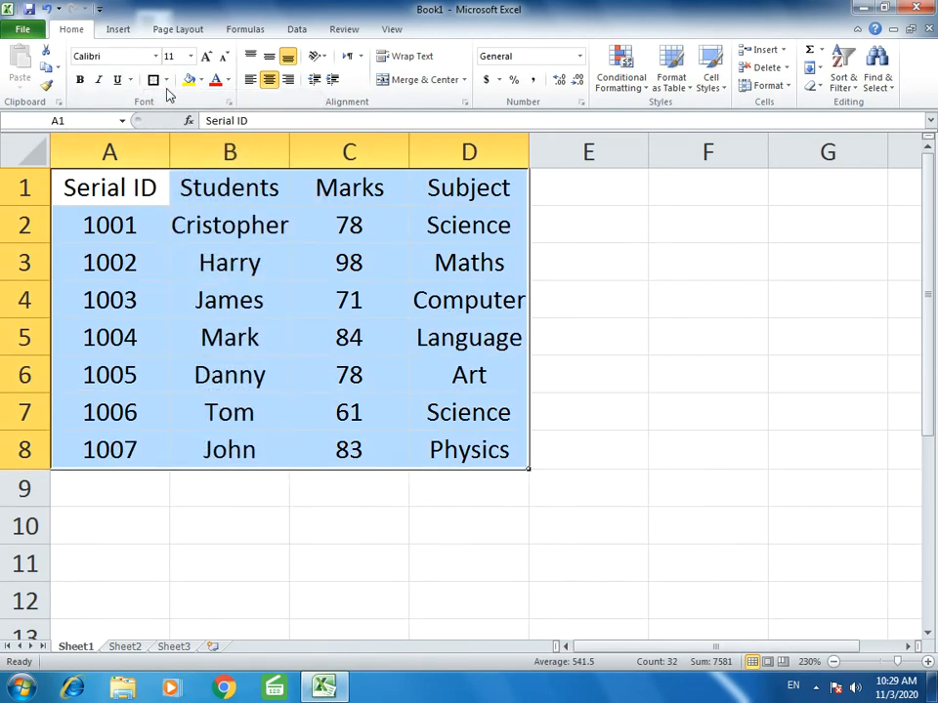
{"action": "left_click", "coordinate": [164, 79]}
{"action": "left_click", "coordinate": [172, 215]}
Make the header cells A1:D1 bold and fill them with dark orange.
{"action": "left_click_drag", "start_coordinate": [132, 186], "coordinate": [435, 185]}
{"action": "left_click", "coordinate": [80, 79]}
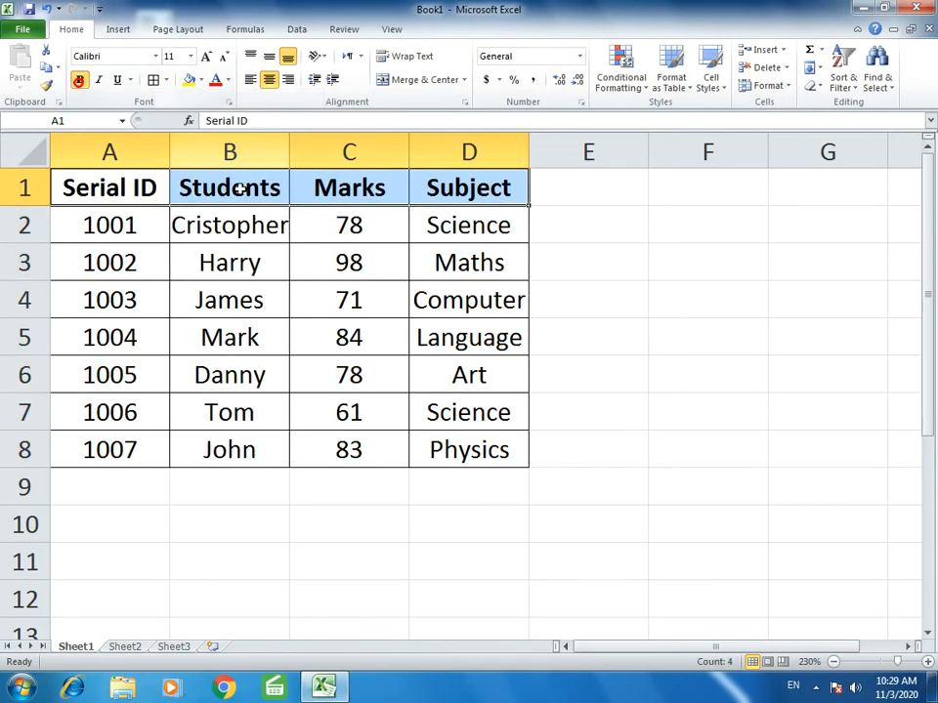
{"action": "left_click", "coordinate": [200, 81]}
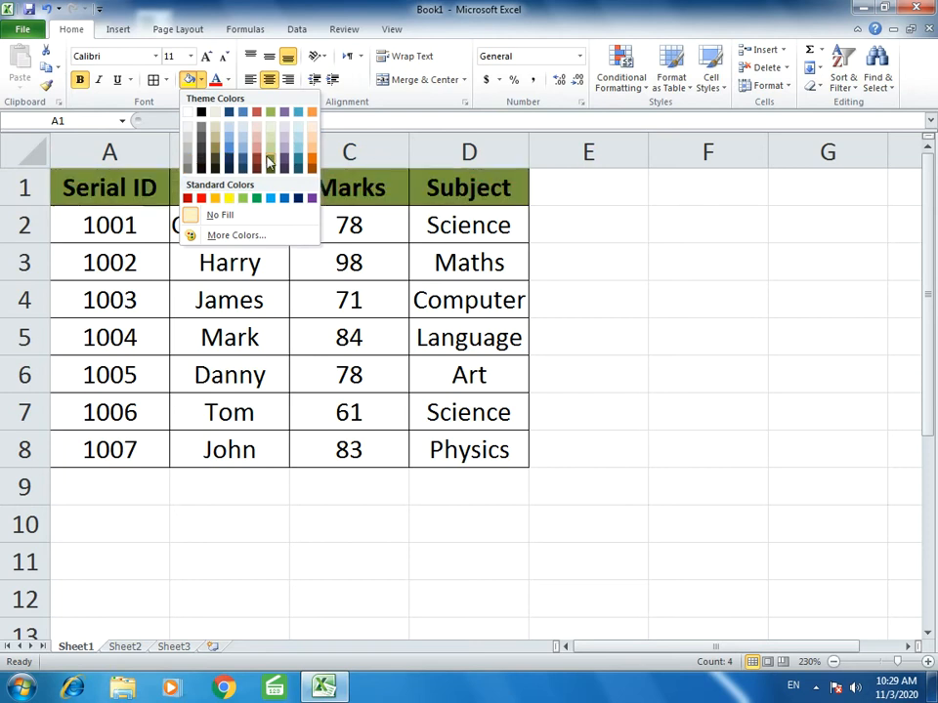
{"action": "left_click", "coordinate": [308, 166]}
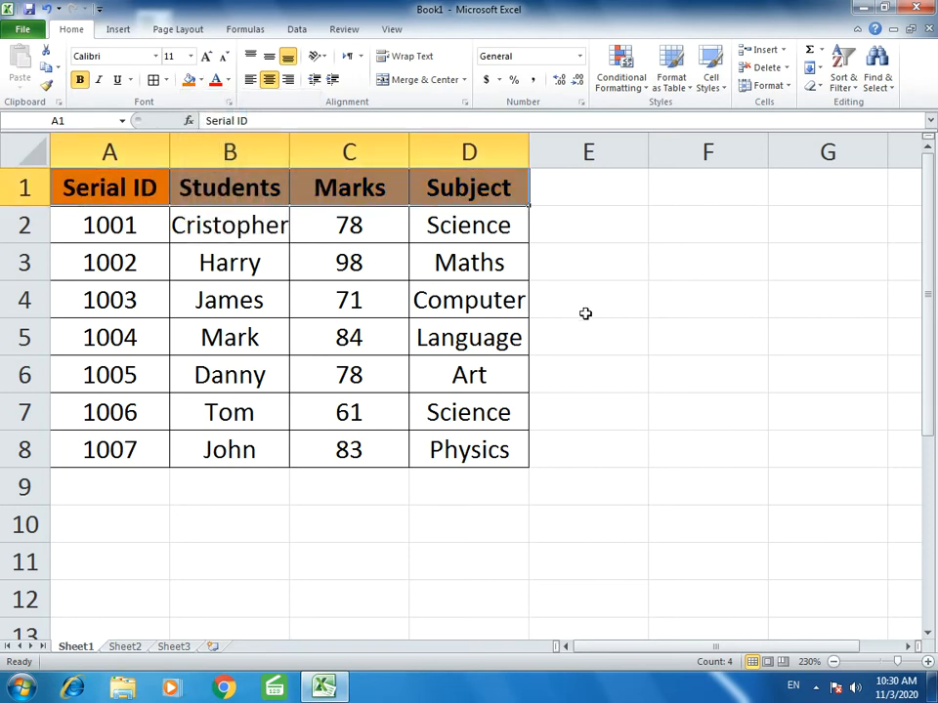
{"action": "left_click", "coordinate": [680, 266]}
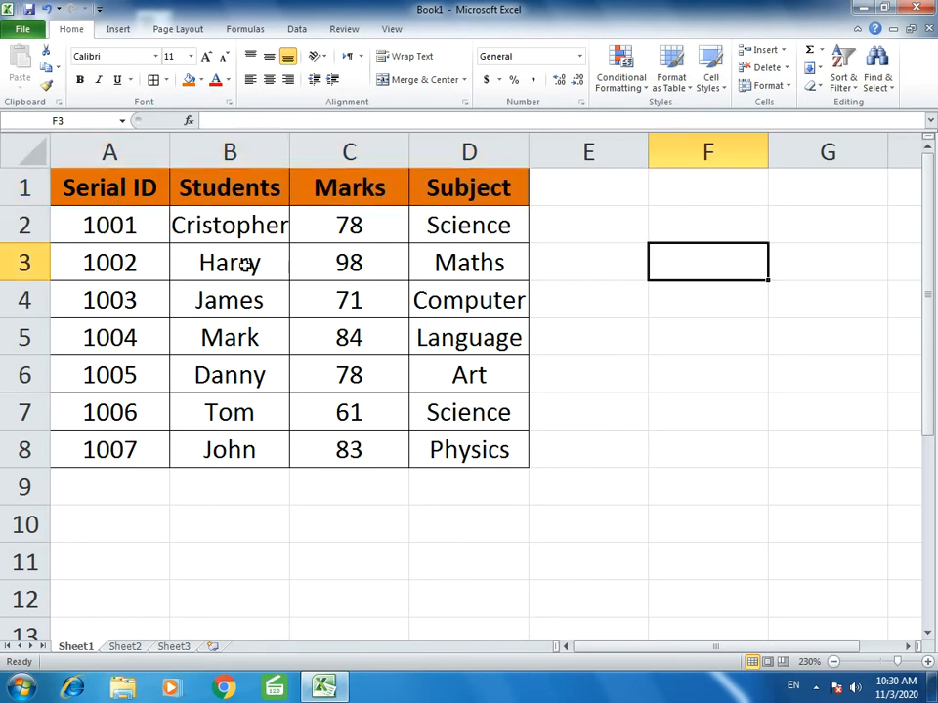
Widen column B slightly to fit its longest entry and enter the heading Serial ID in A10.
{"action": "left_click_drag", "start_coordinate": [290, 154], "coordinate": [294, 153]}
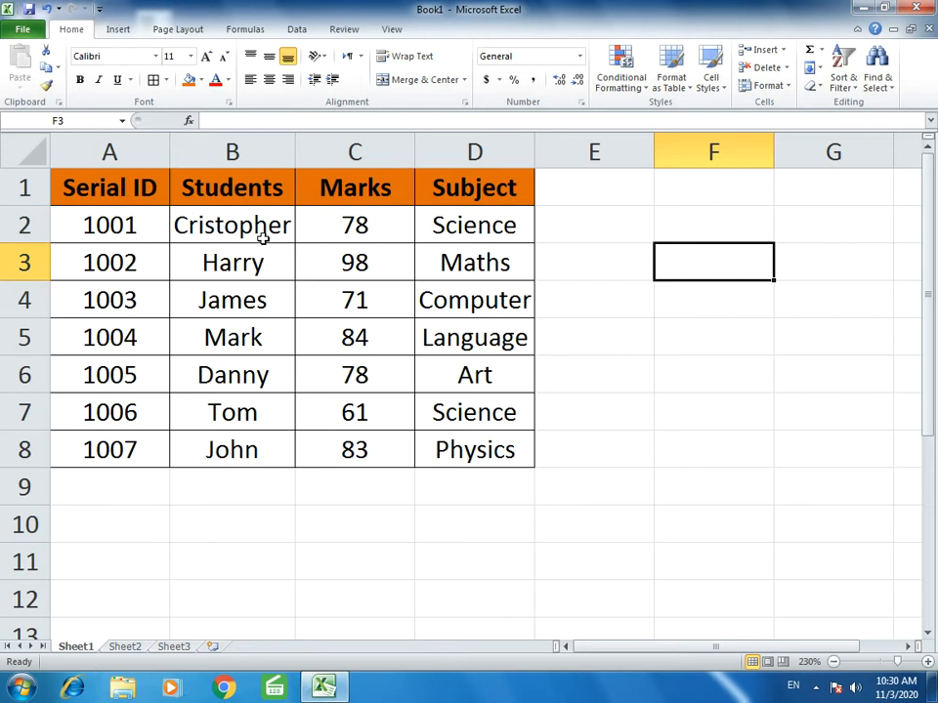
{"action": "left_click", "coordinate": [131, 534]}
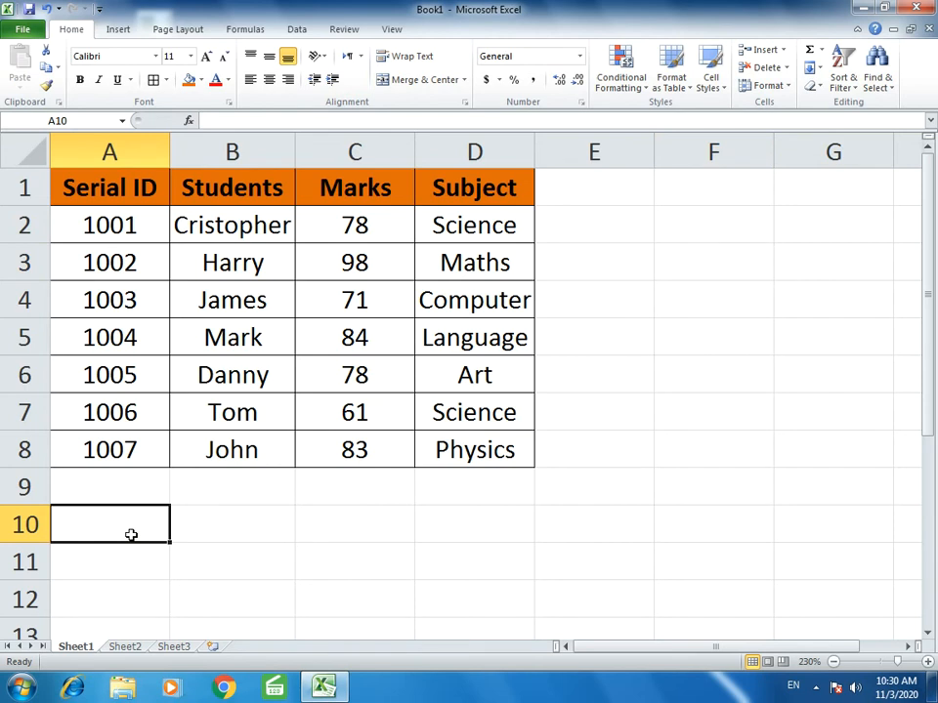
{"action": "type", "text": "Serial ID"}
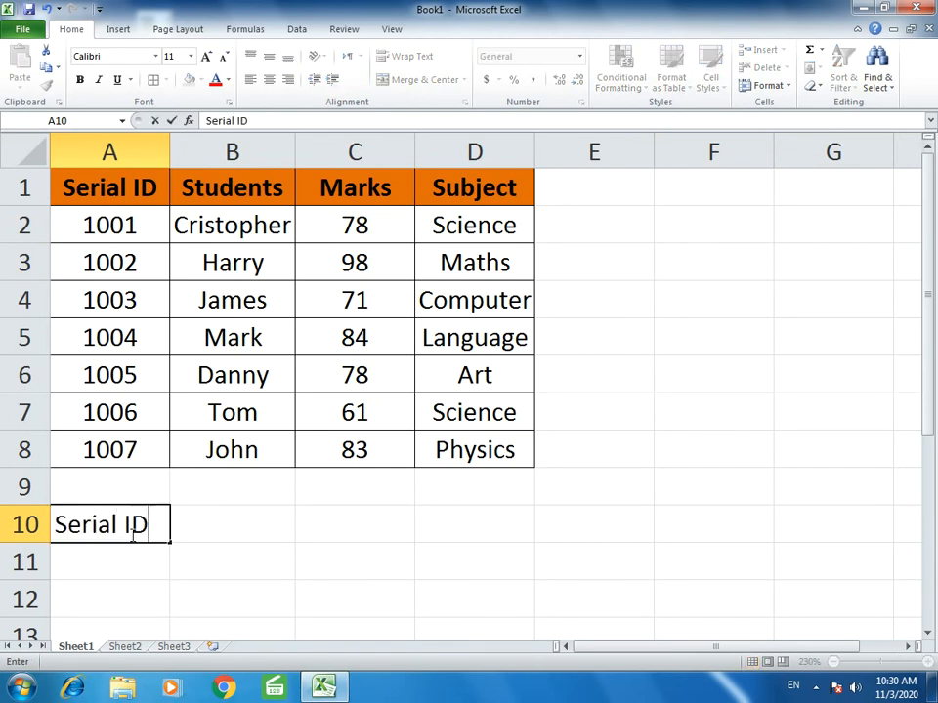
{"action": "key", "text": "Tab"}
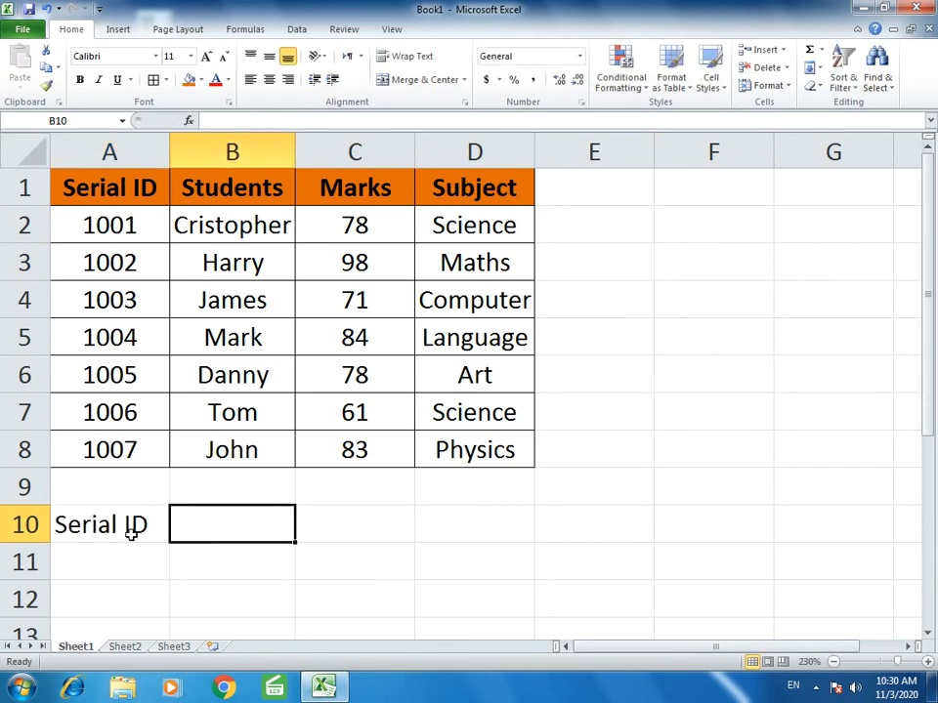
Enter the heading Status in cell B10.
{"action": "type", "text": "Student"}
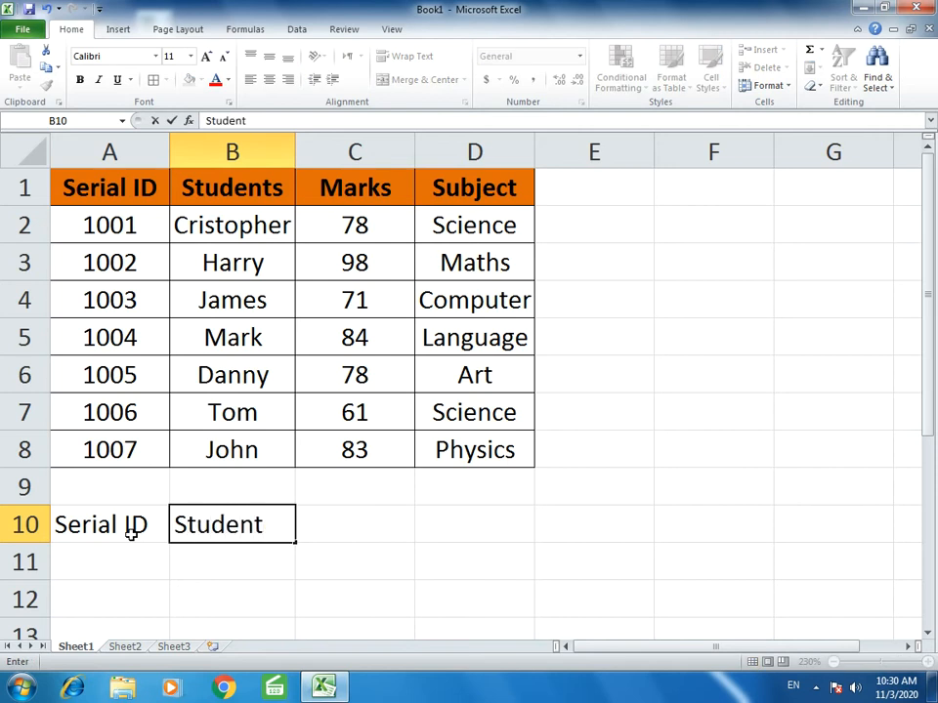
{"action": "type", "text": "s"}
{"action": "key", "text": "BackSpace"}
{"action": "key", "text": "BackSpace"}
{"action": "key", "text": "BackSpace"}
{"action": "key", "text": "BackSpace"}
{"action": "key", "text": "BackSpace"}
{"action": "key", "text": "BackSpace"}
{"action": "key", "text": "BackSpace"}
{"action": "key", "text": "BackSpace"}
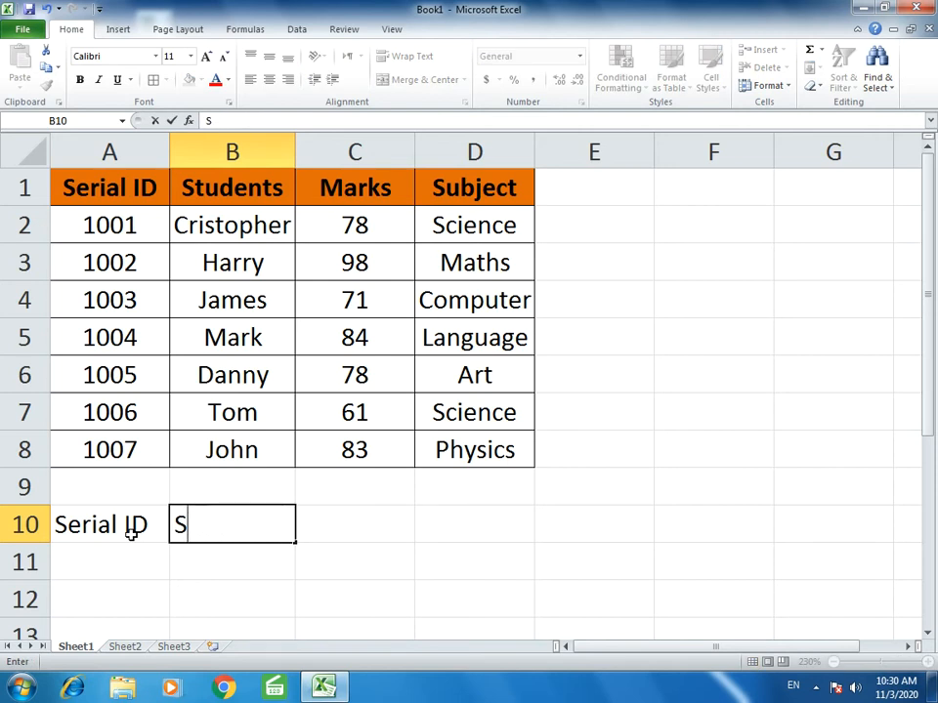
{"action": "type", "text": "Status"}
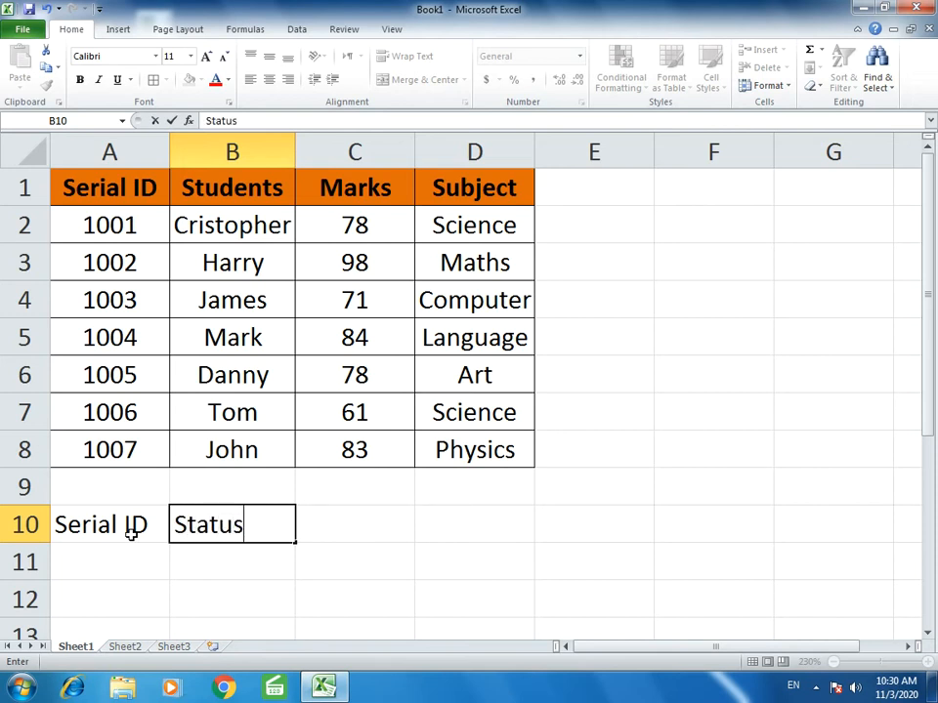
{"action": "key", "text": "Return"}
{"action": "left_click", "coordinate": [131, 533]}
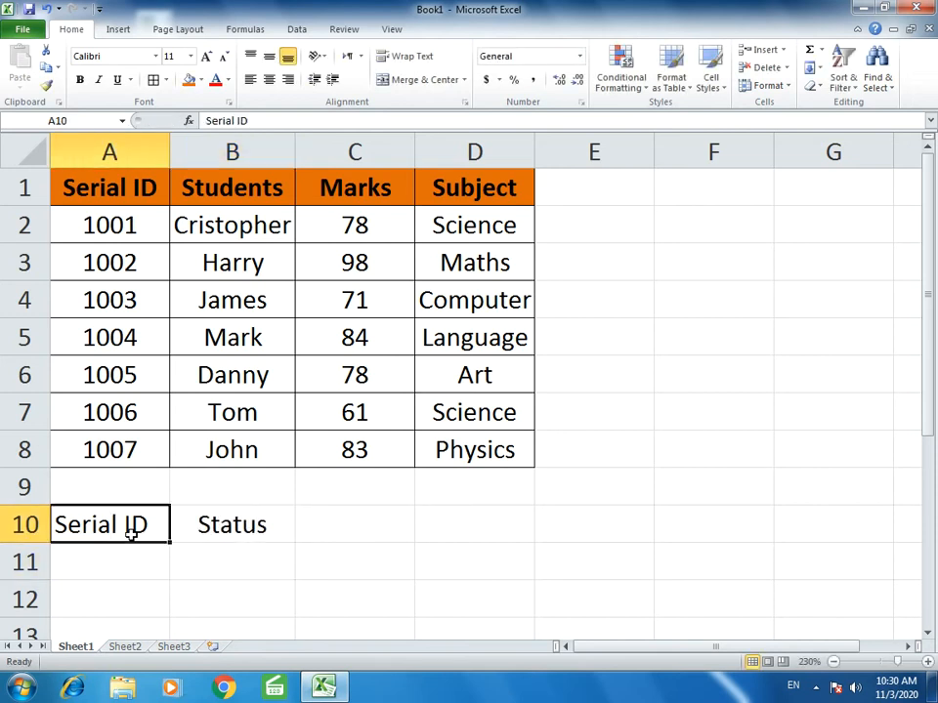
Apply all borders and a thick box border to A10:B11, dismissing the Windows color scheme prompt.
{"action": "left_click", "coordinate": [120, 559]}
{"action": "left_click_drag", "start_coordinate": [132, 524], "coordinate": [220, 555]}
{"action": "left_click", "coordinate": [154, 79]}
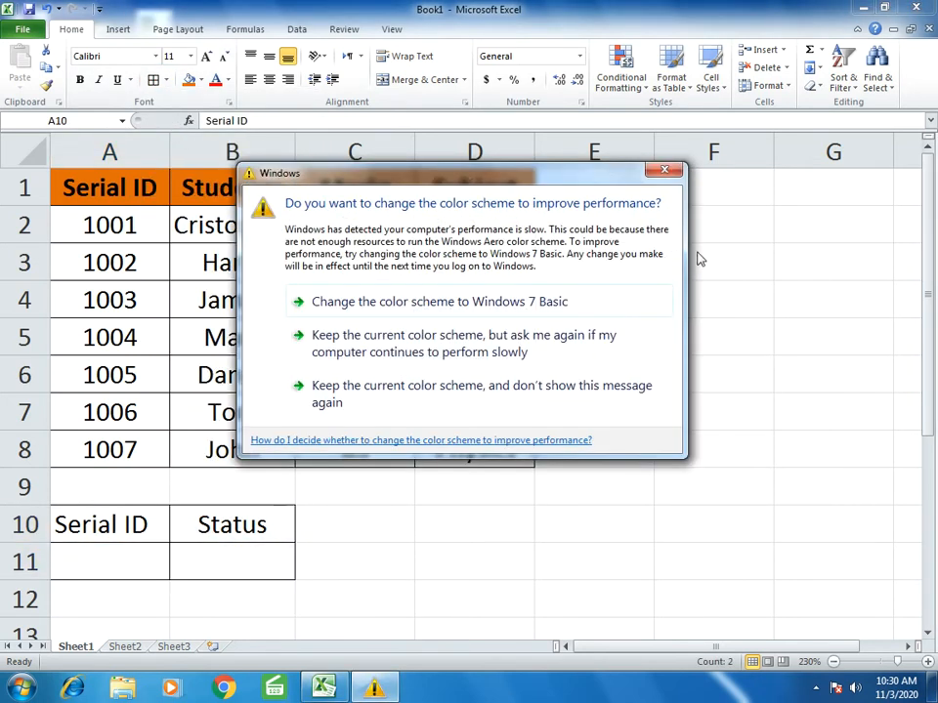
{"action": "left_click", "coordinate": [664, 171]}
{"action": "left_click", "coordinate": [167, 81]}
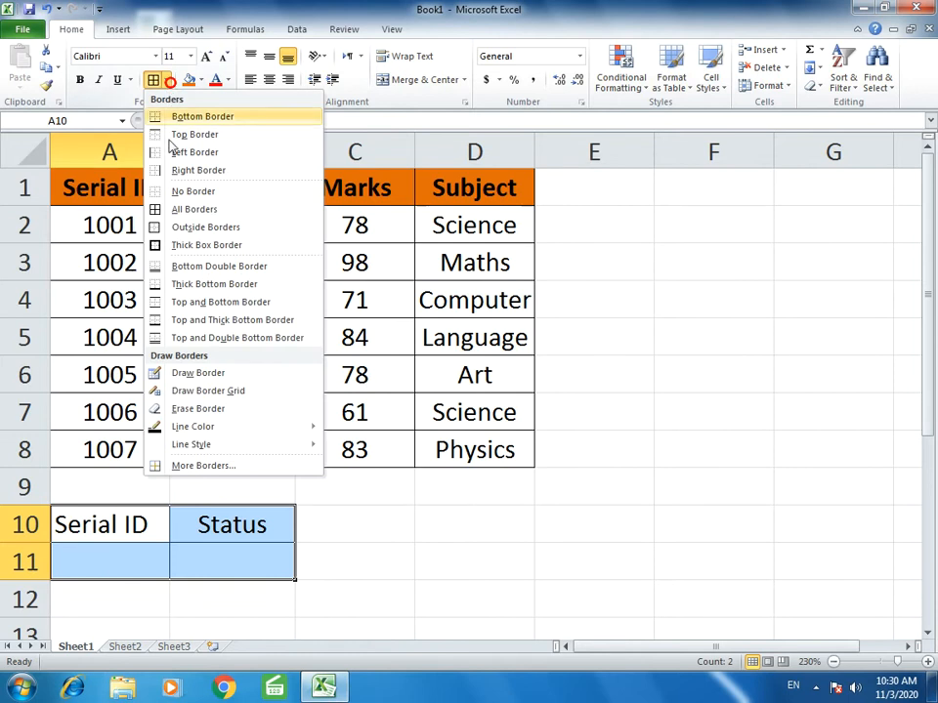
{"action": "left_click", "coordinate": [183, 242]}
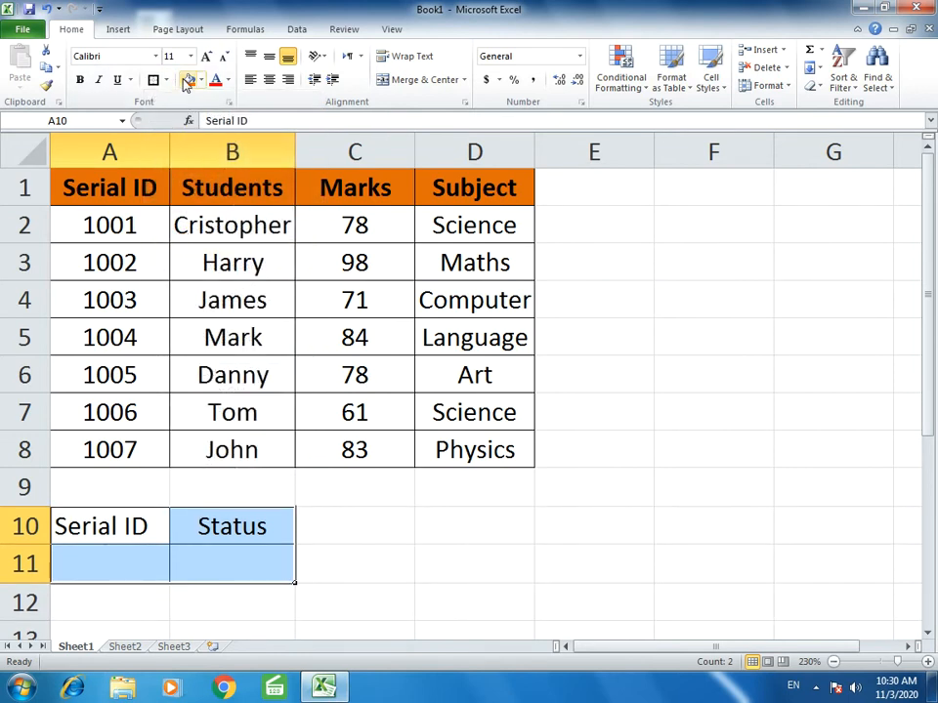
Fill the range A10:B11 with the same dark orange as the table header.
{"action": "left_click", "coordinate": [188, 79]}
{"action": "left_click", "coordinate": [155, 553]}
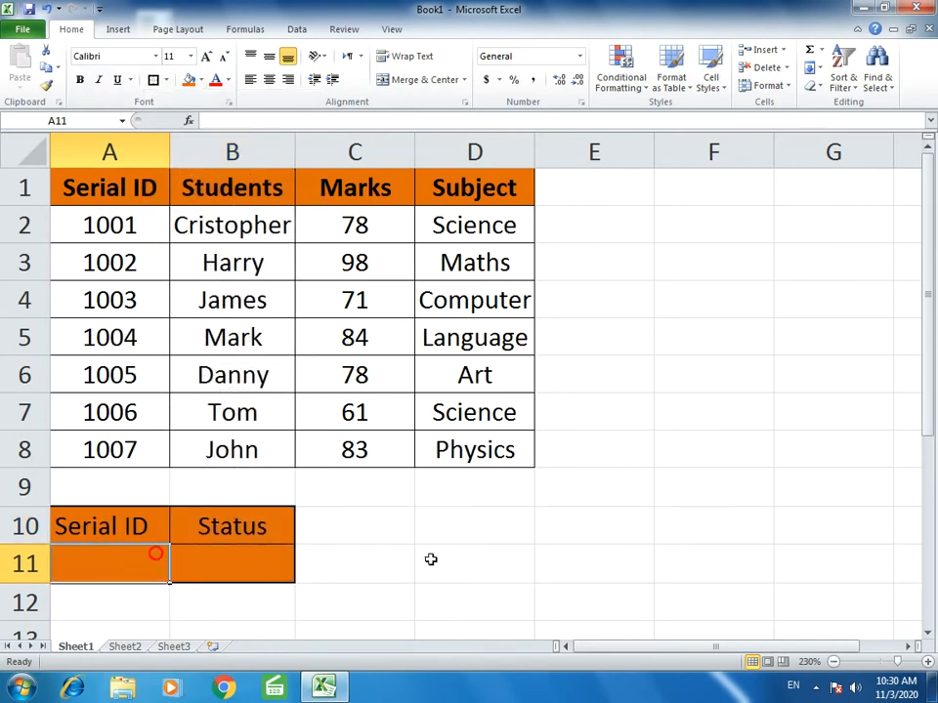
{"action": "left_click", "coordinate": [475, 561]}
Copy the blank formatting of C11 onto A11:B11 to clear their orange fill.
{"action": "left_click", "coordinate": [396, 562]}
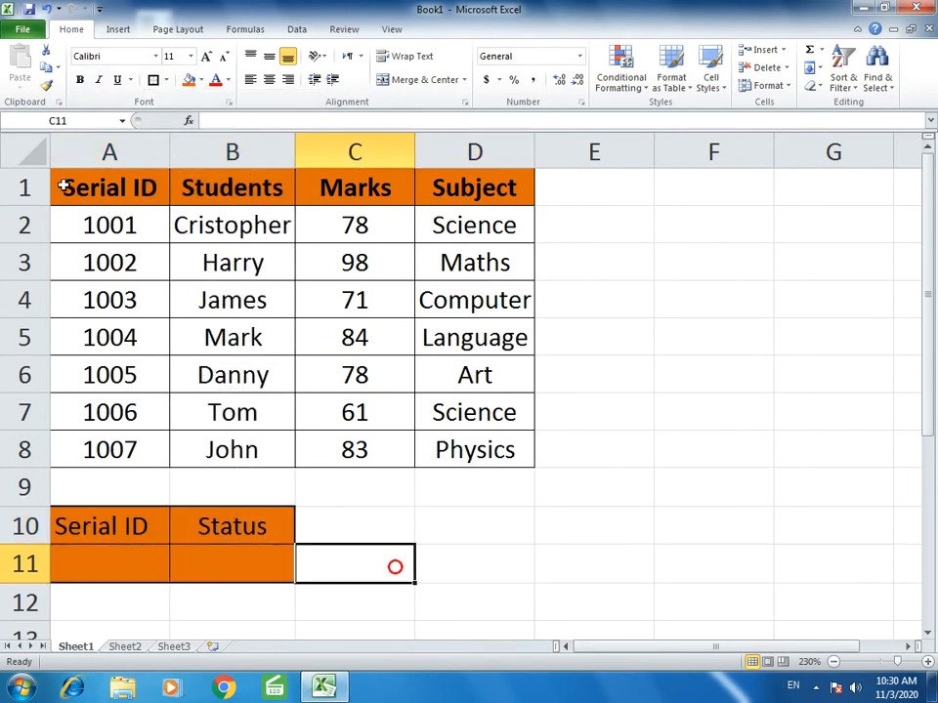
{"action": "left_click", "coordinate": [46, 85]}
{"action": "left_click_drag", "start_coordinate": [142, 559], "coordinate": [291, 564]}
{"action": "left_click", "coordinate": [488, 565]}
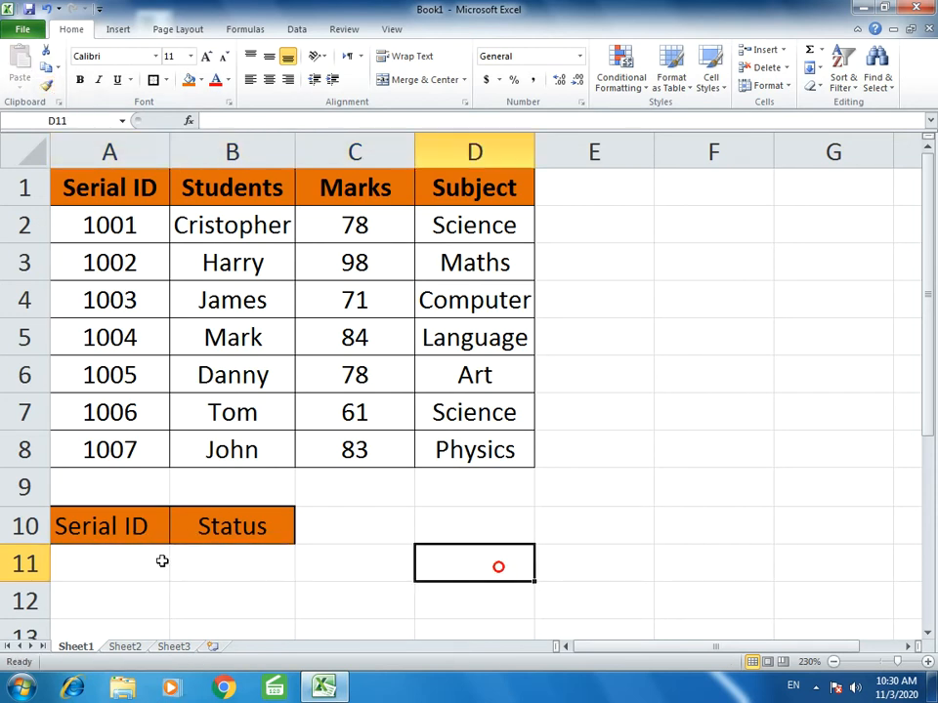
Apply all borders to the lookup block A10:B11.
{"action": "mouse_move", "coordinate": [157, 532]}
{"action": "left_mouse_down"}
{"action": "mouse_move", "coordinate": [167, 527]}
{"action": "mouse_move", "coordinate": [230, 558]}
{"action": "left_mouse_up"}
{"action": "left_click", "coordinate": [153, 81]}
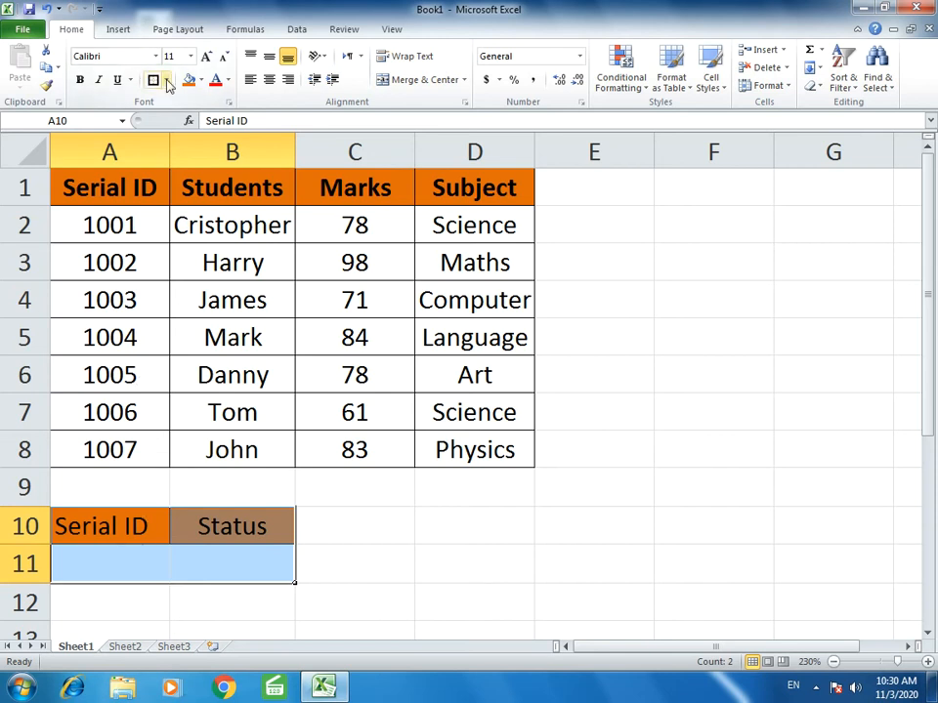
{"action": "left_click", "coordinate": [162, 80]}
{"action": "left_click", "coordinate": [177, 205]}
{"action": "left_click", "coordinate": [362, 556]}
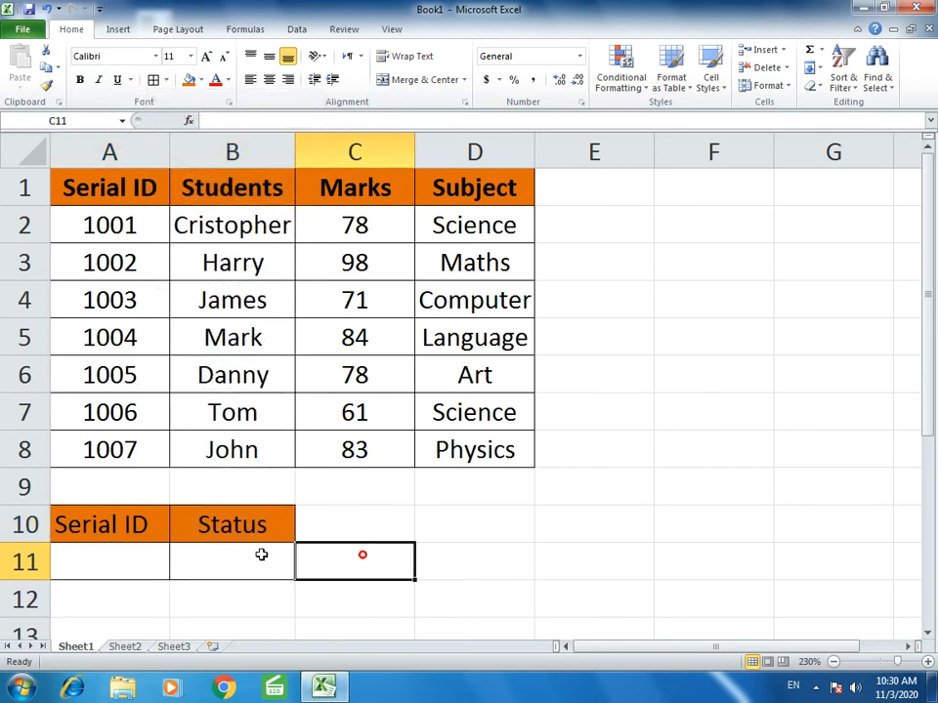
Start a VLOOKUP formula in cell B11 under the Status heading.
{"action": "left_click", "coordinate": [254, 556]}
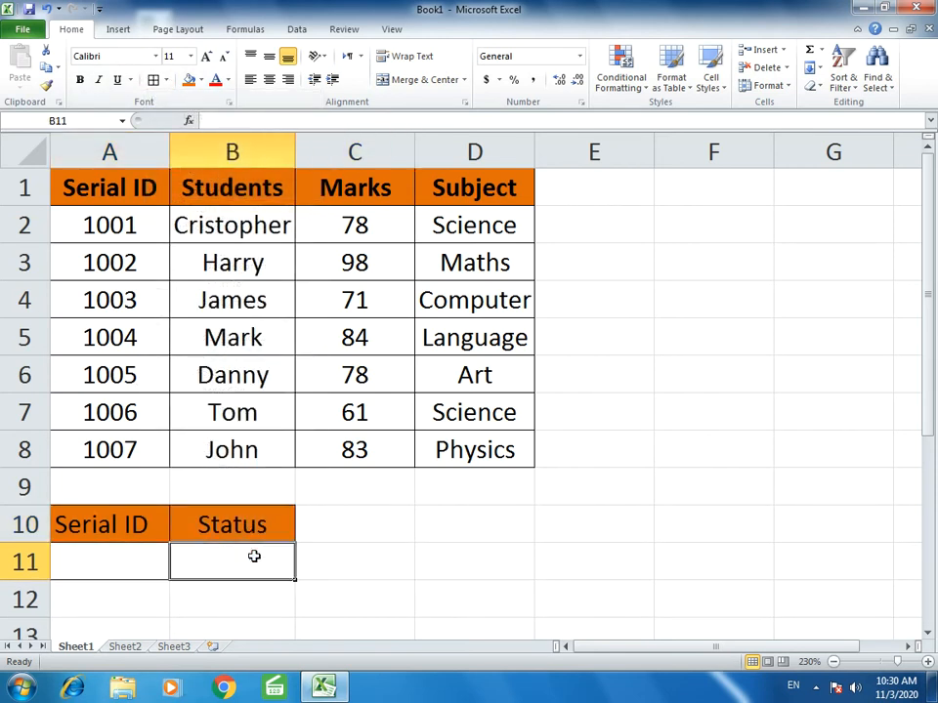
{"action": "type", "text": "="}
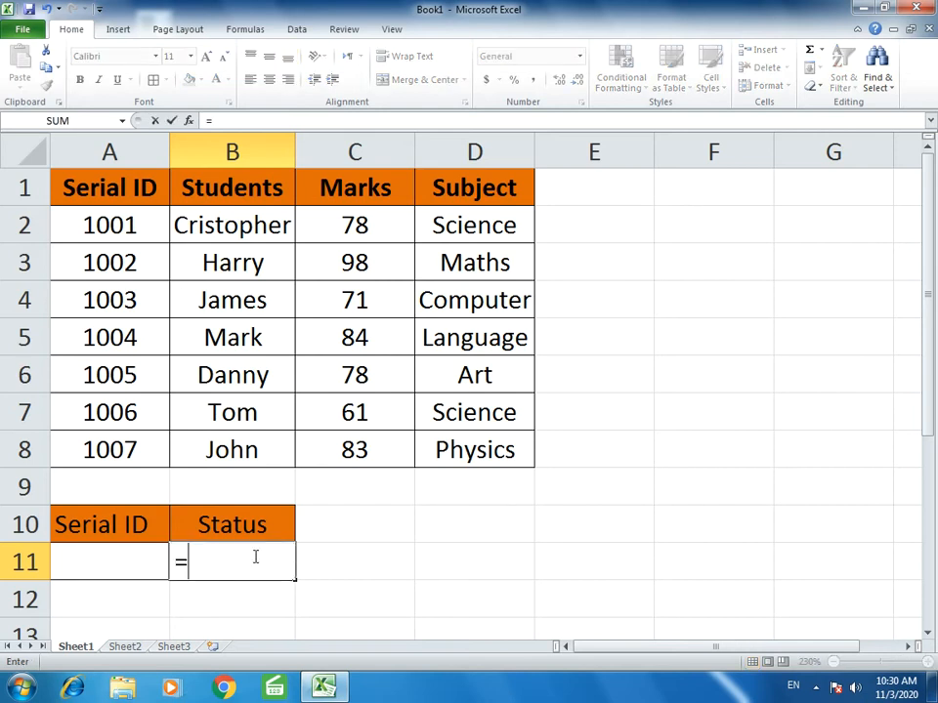
{"action": "type", "text": "v;;"}
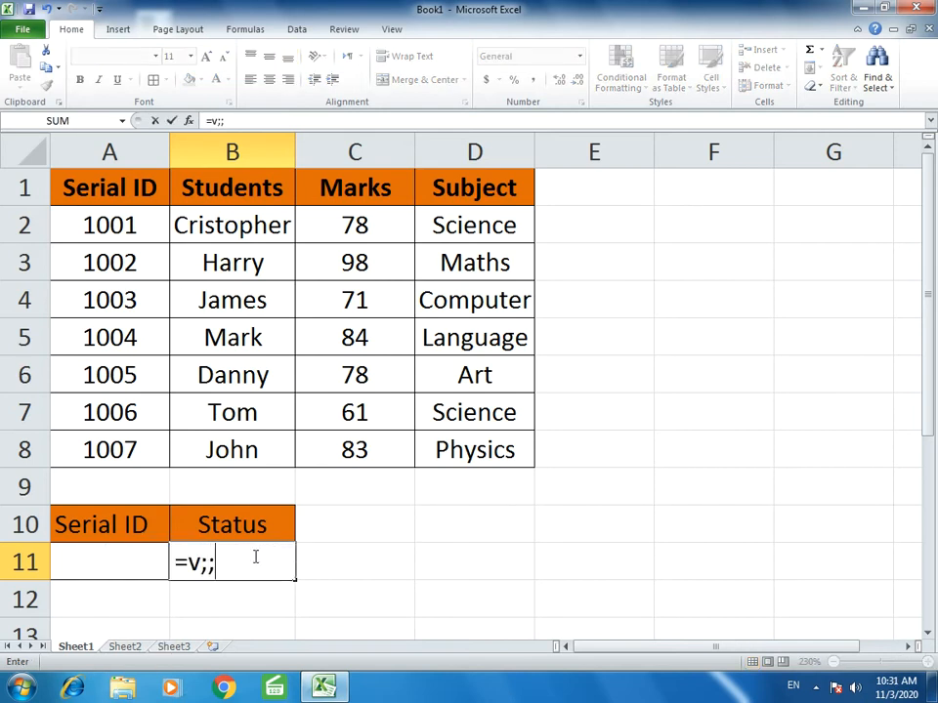
{"action": "key", "text": "BackSpace"}
{"action": "key", "text": "BackSpace"}
{"action": "type", "text": "llo"}
{"action": "key", "text": "BackSpace"}
{"action": "key", "text": "BackSpace"}
{"action": "type", "text": "p"}
{"action": "key", "text": "BackSpace"}
{"action": "type", "text": "ookup"}
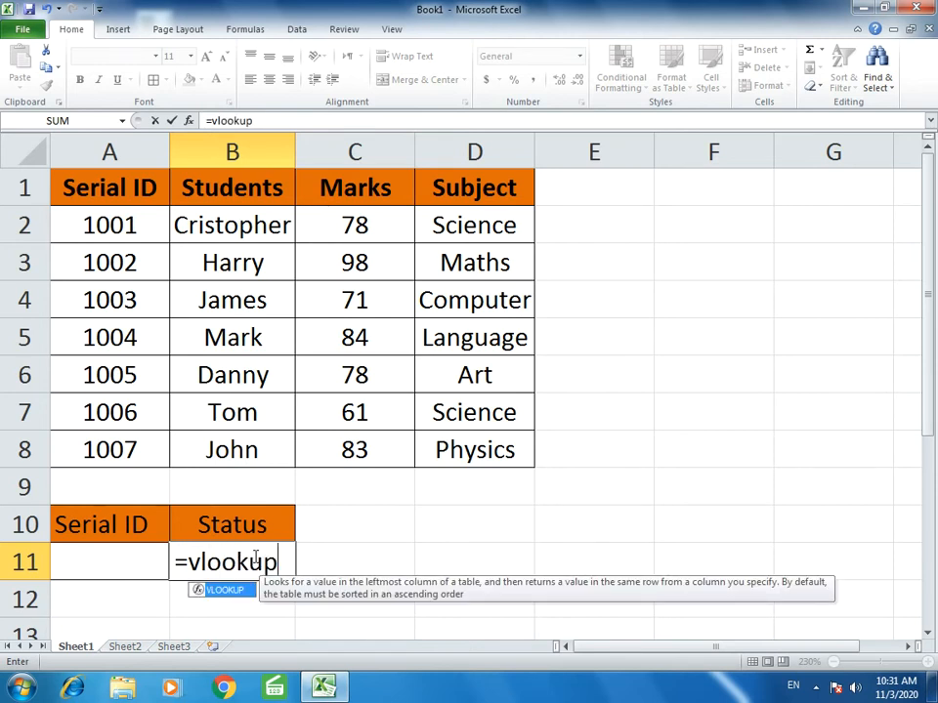
{"action": "type", "text": "("}
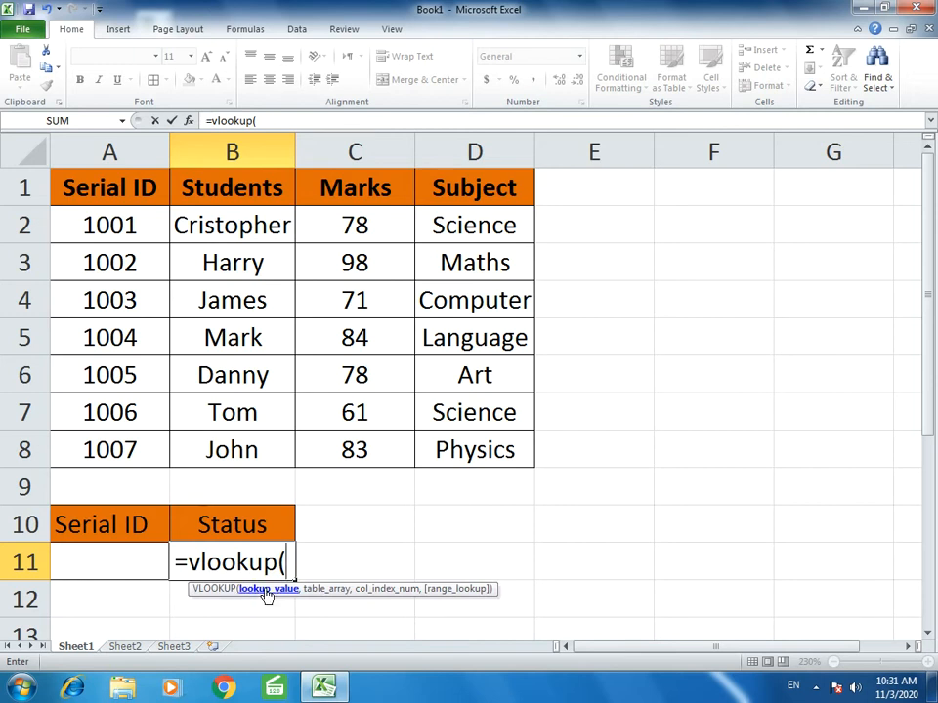
Complete the VLOOKUP formula in B11 with lookup value A11, table range A1:D8, column index 2 and exact match 0.
{"action": "left_click", "coordinate": [122, 556]}
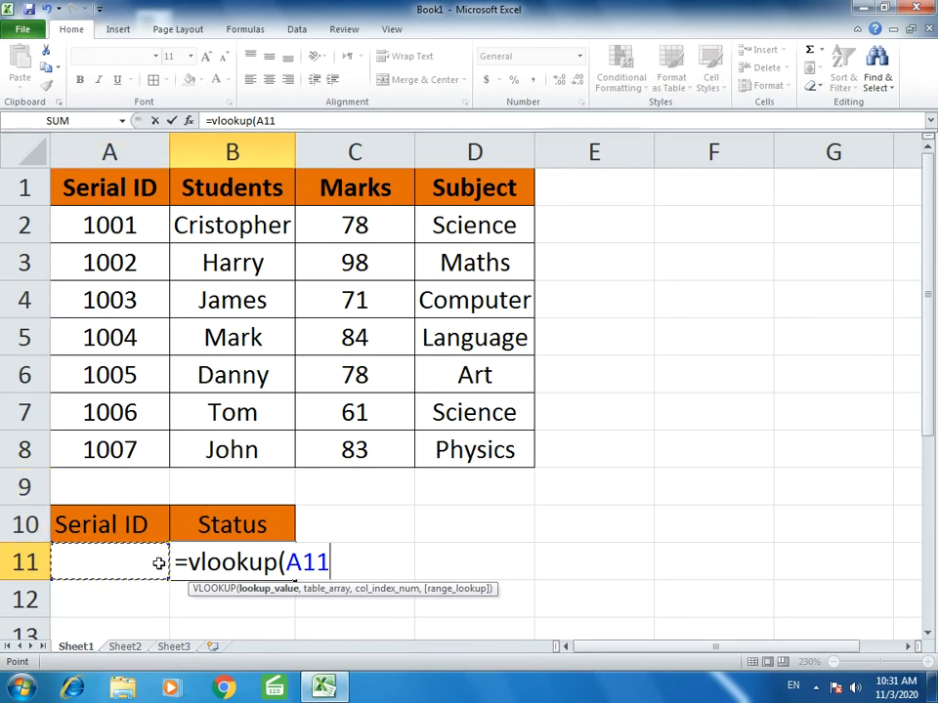
{"action": "type", "text": ","}
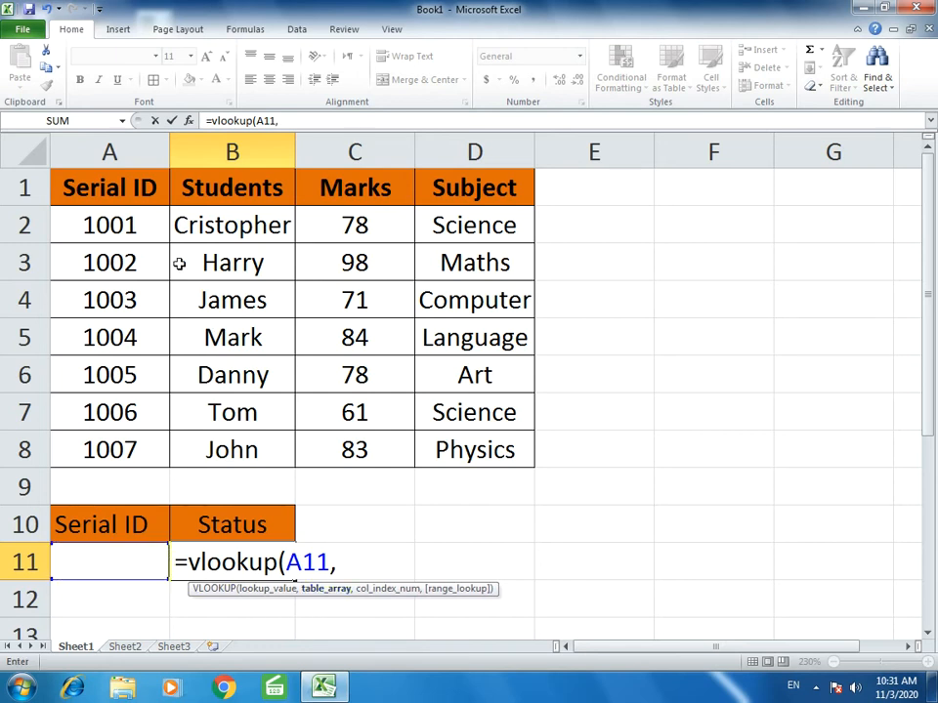
{"action": "left_click_drag", "start_coordinate": [106, 186], "coordinate": [454, 464]}
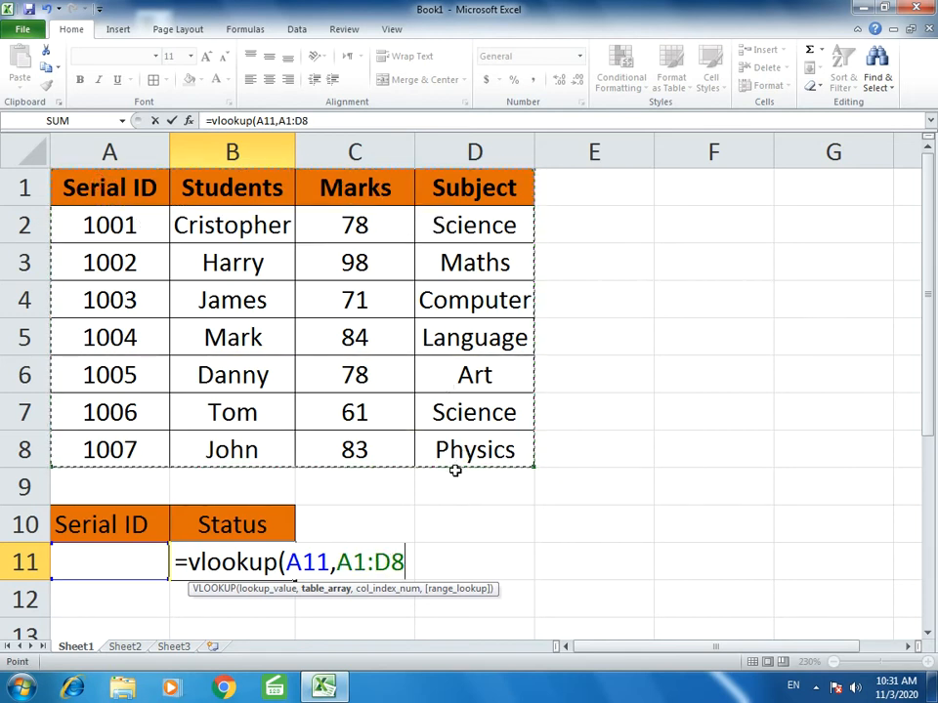
{"action": "type", "text": ","}
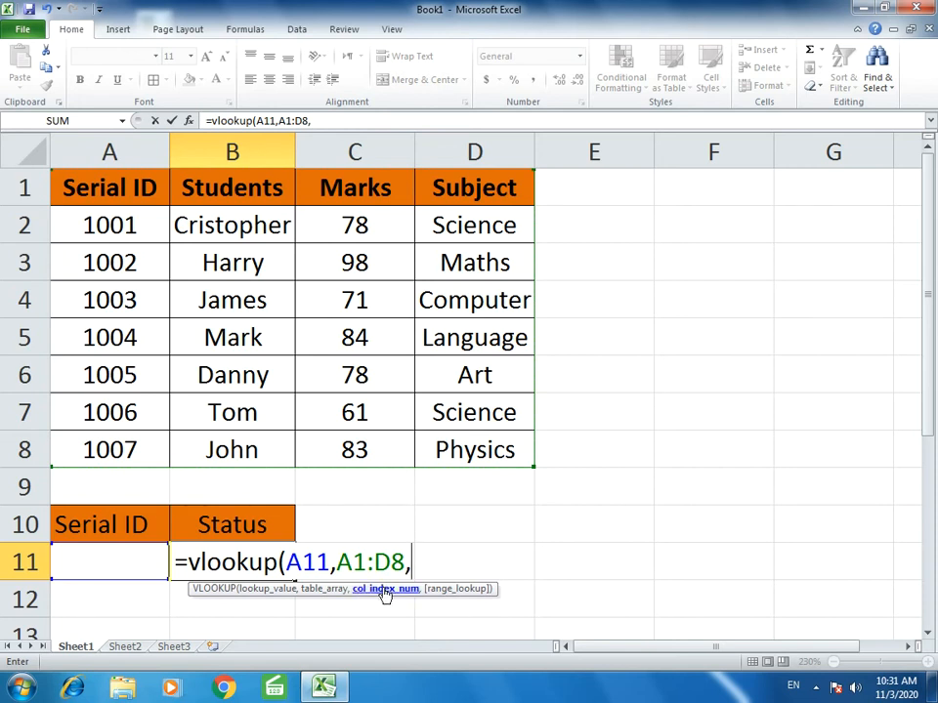
{"action": "type", "text": "2,0)"}
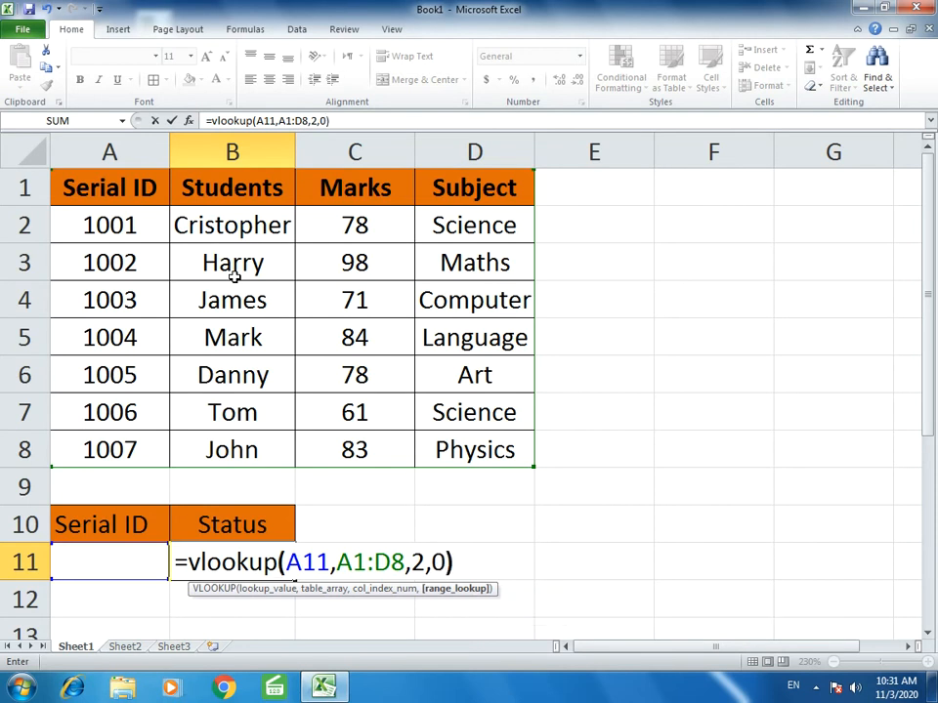
{"action": "key", "text": "Return"}
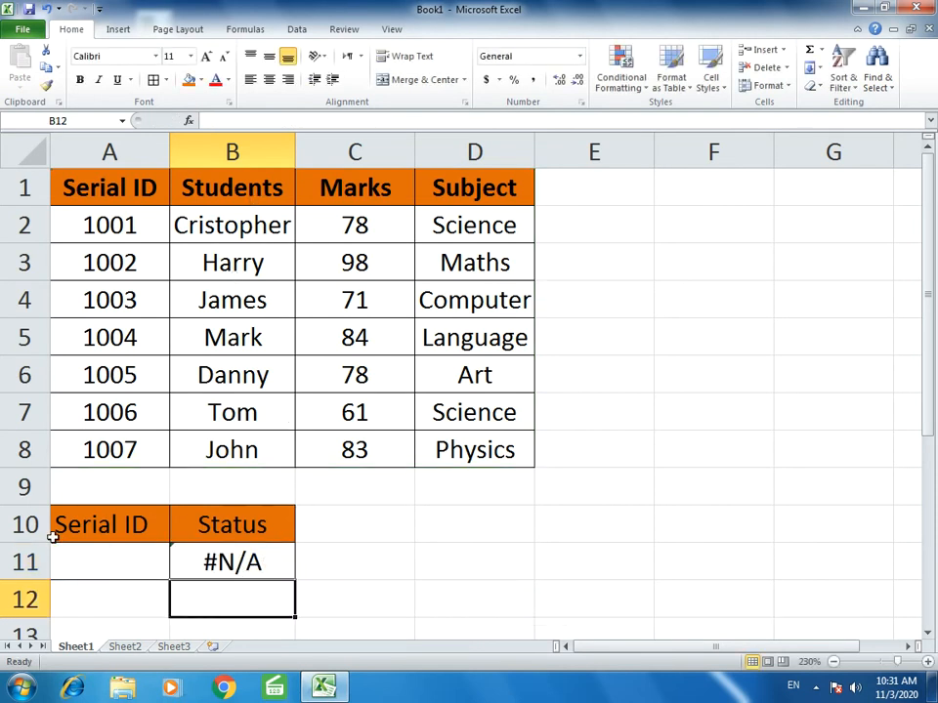
Enter Serial ID 1001 in A11 and select B11 to check the lookup formula.
{"action": "left_click", "coordinate": [76, 556]}
{"action": "type", "text": "1001"}
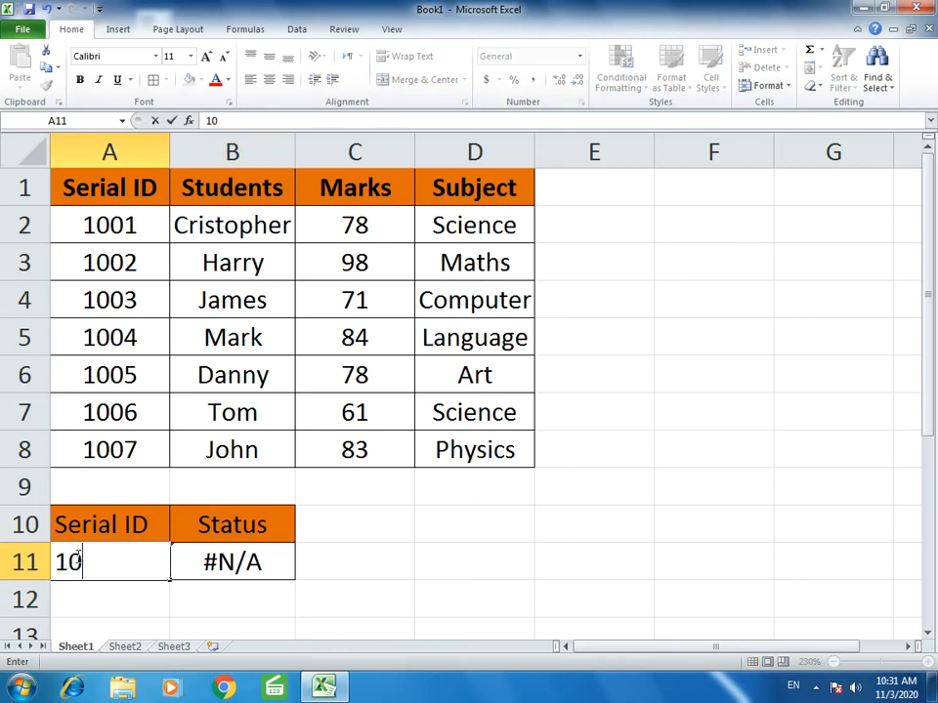
{"action": "key", "text": "Return"}
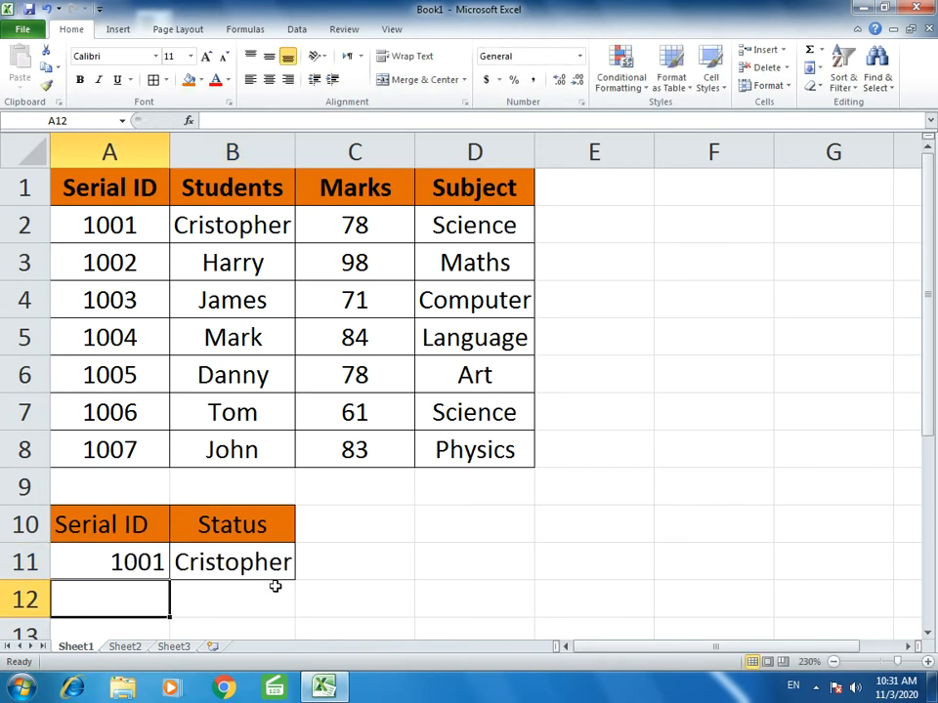
{"action": "left_click", "coordinate": [274, 572]}
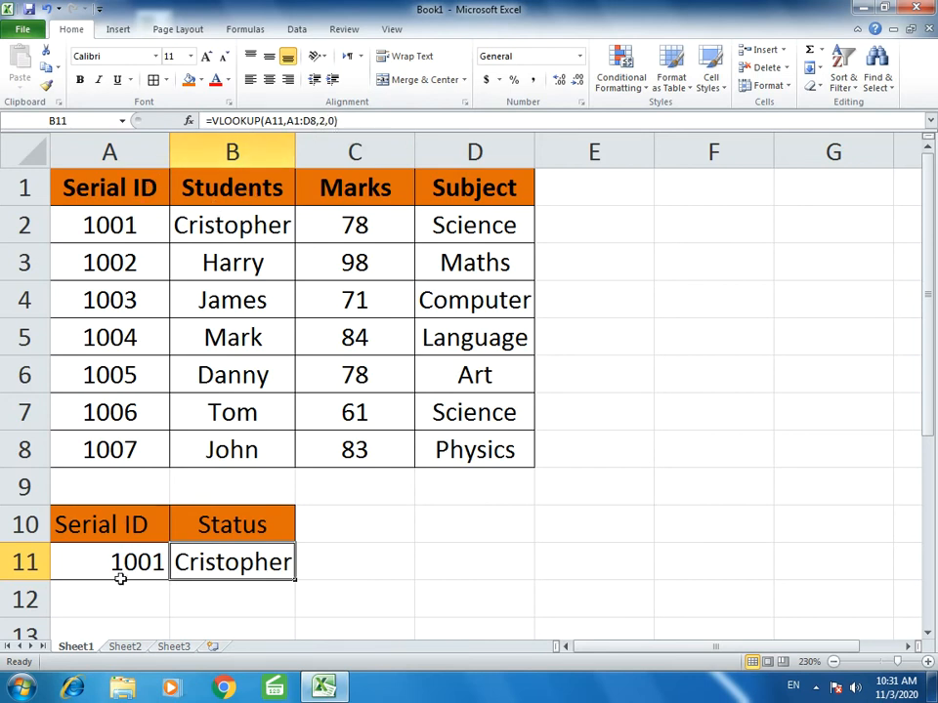
Change the Serial ID in A11 to 1005.
{"action": "left_click", "coordinate": [93, 562]}
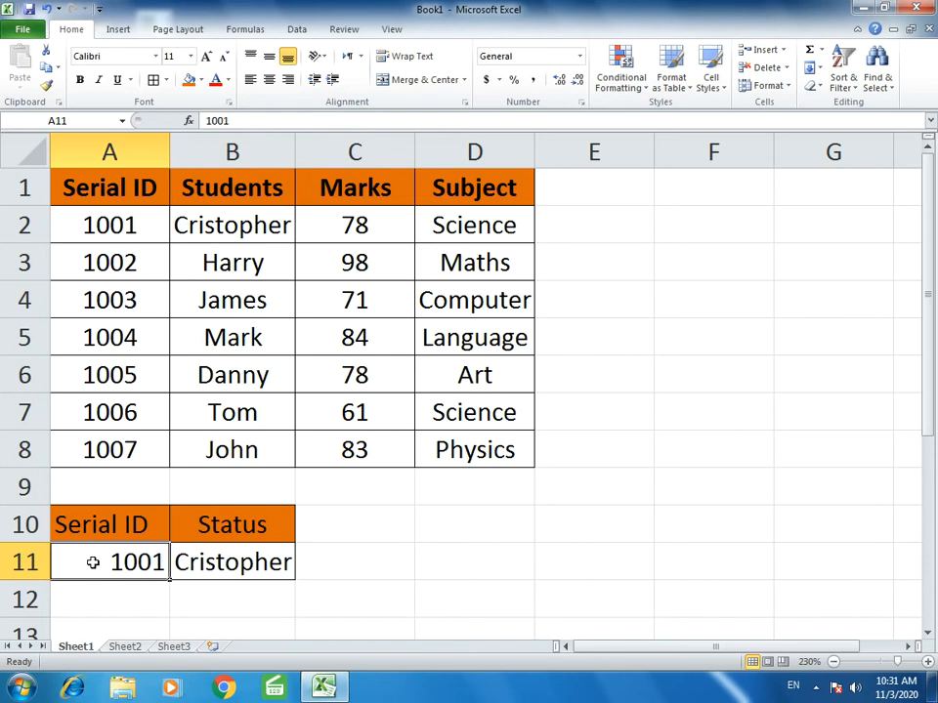
{"action": "type", "text": "1005"}
{"action": "key", "text": "Return"}
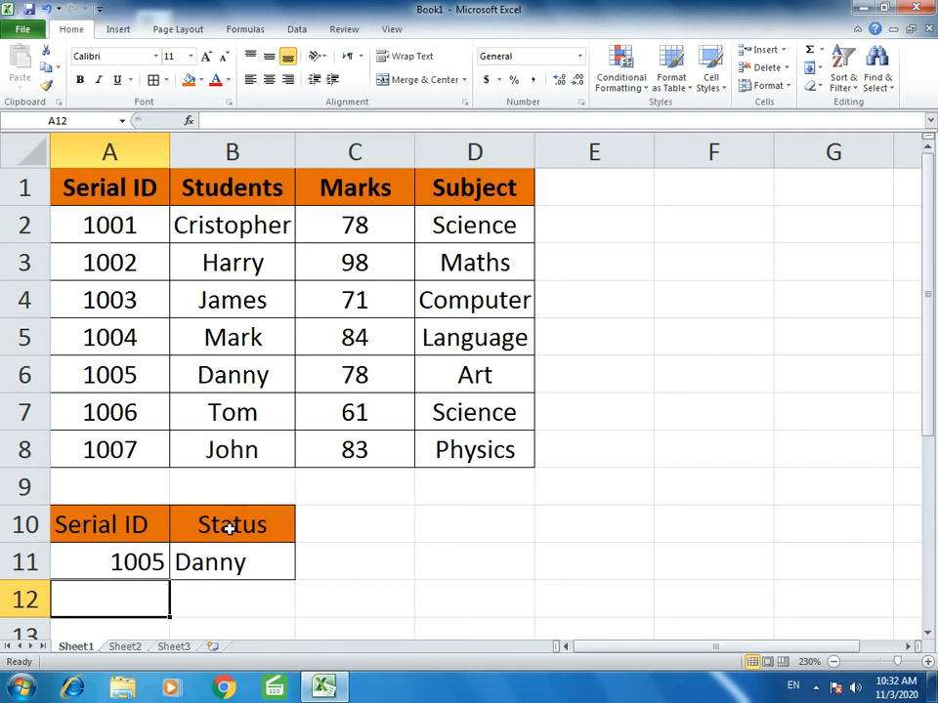
Change the column index in B11's VLOOKUP formula to 3 to return the marks.
{"action": "left_click", "coordinate": [229, 563]}
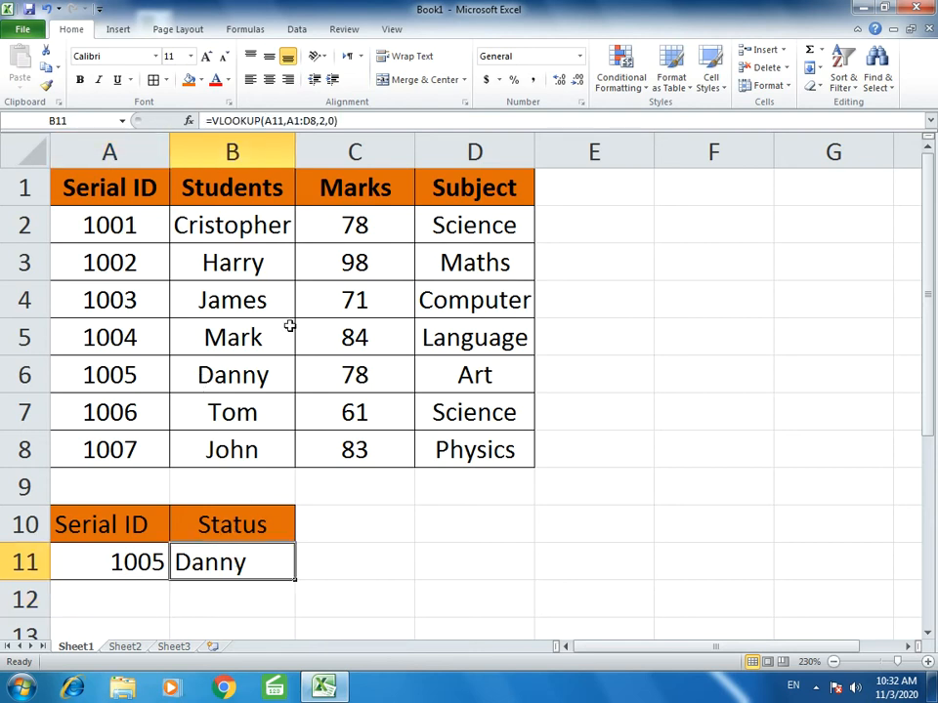
{"action": "left_click", "coordinate": [323, 120]}
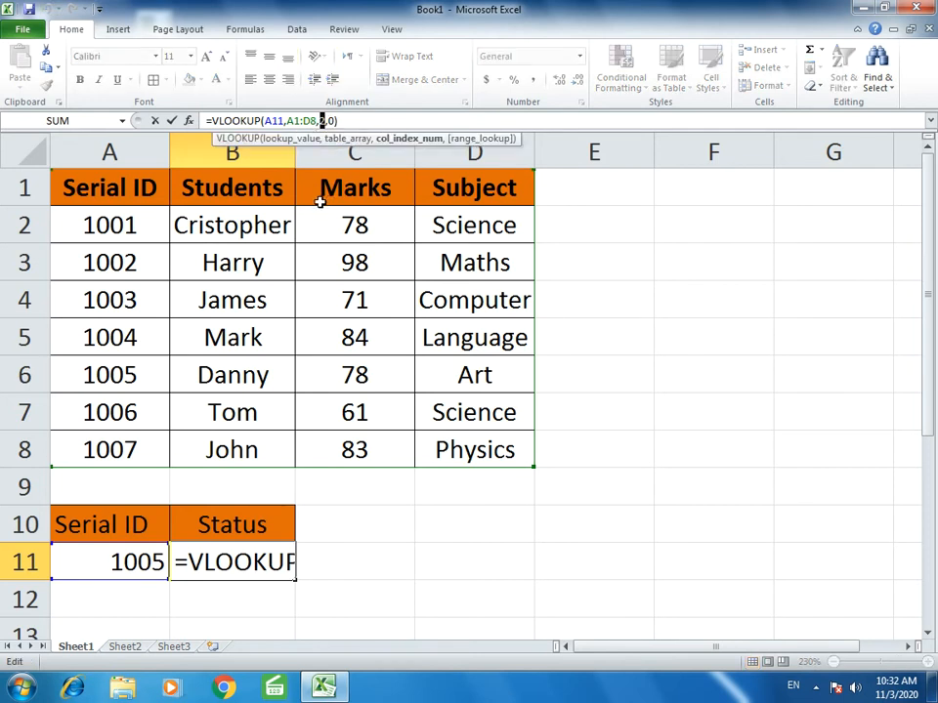
{"action": "key", "text": "Return"}
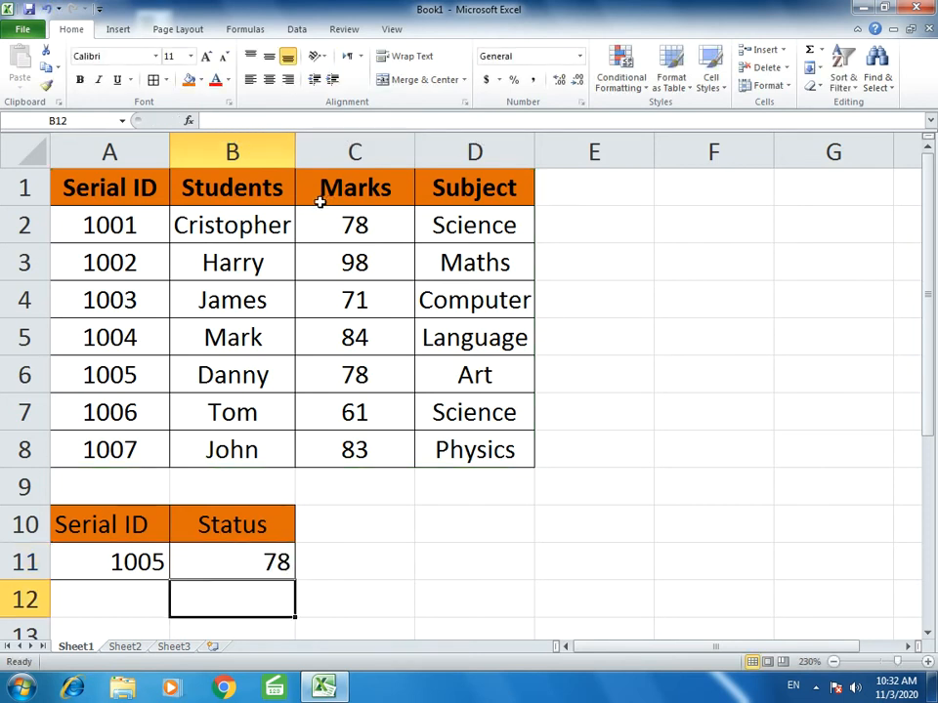
Dismiss the Windows color scheme message and change the column index in B11's VLOOKUP formula to 4 to return the subject.
{"action": "left_click", "coordinate": [250, 564]}
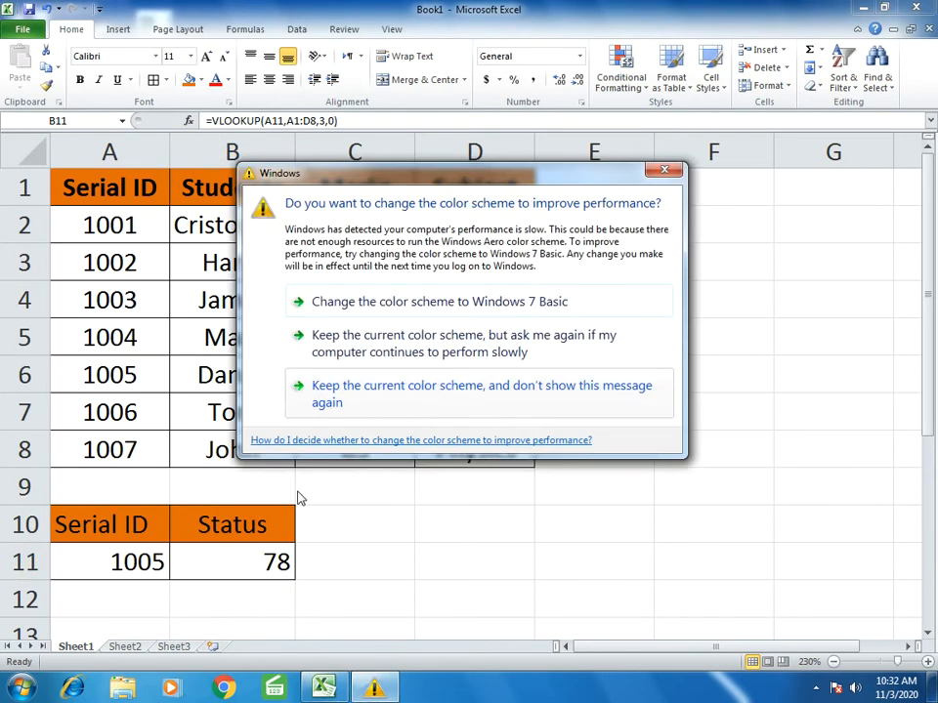
{"action": "left_click", "coordinate": [664, 170]}
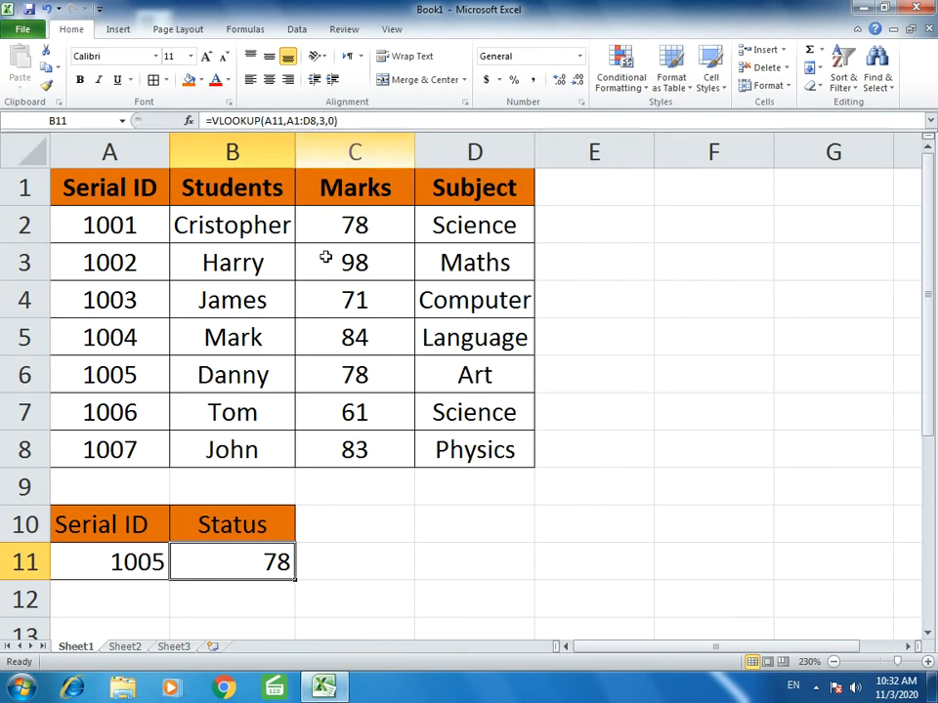
{"action": "left_click", "coordinate": [321, 119]}
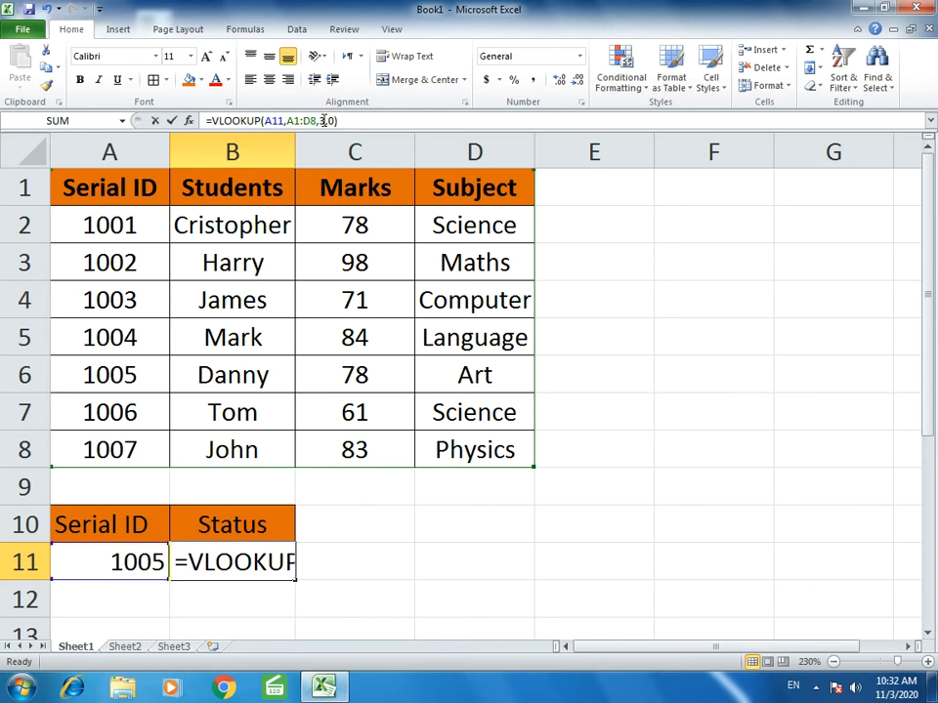
{"action": "double_click", "coordinate": [321, 119]}
{"action": "type", "text": "4"}
{"action": "key", "text": "Return"}
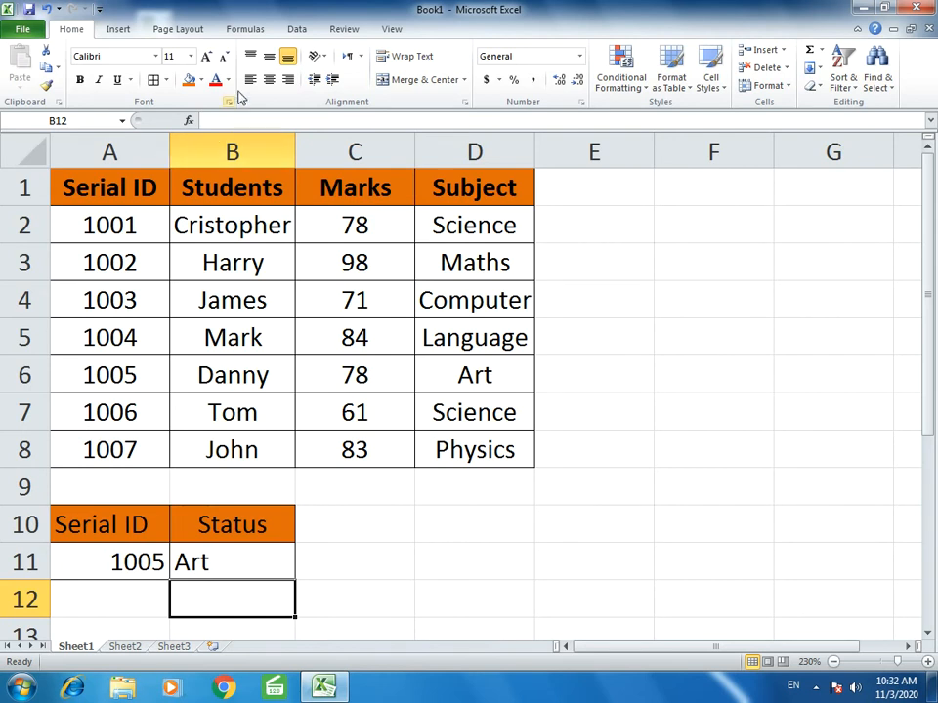
Set the column index in B11's VLOOKUP formula back to 2 to return the student name.
{"action": "left_click", "coordinate": [256, 559]}
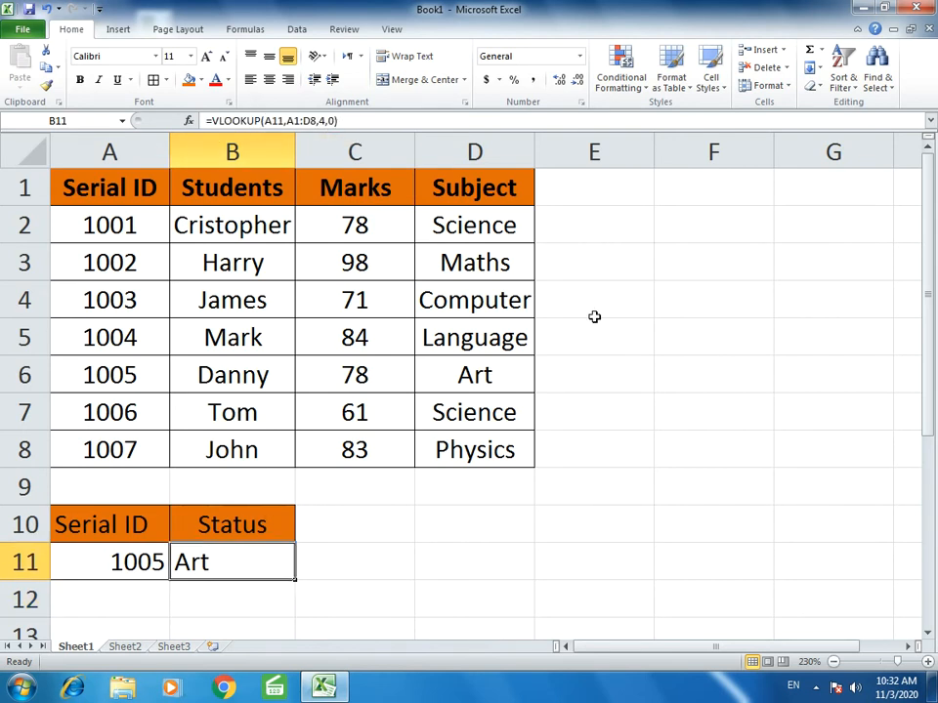
{"action": "left_click", "coordinate": [321, 120]}
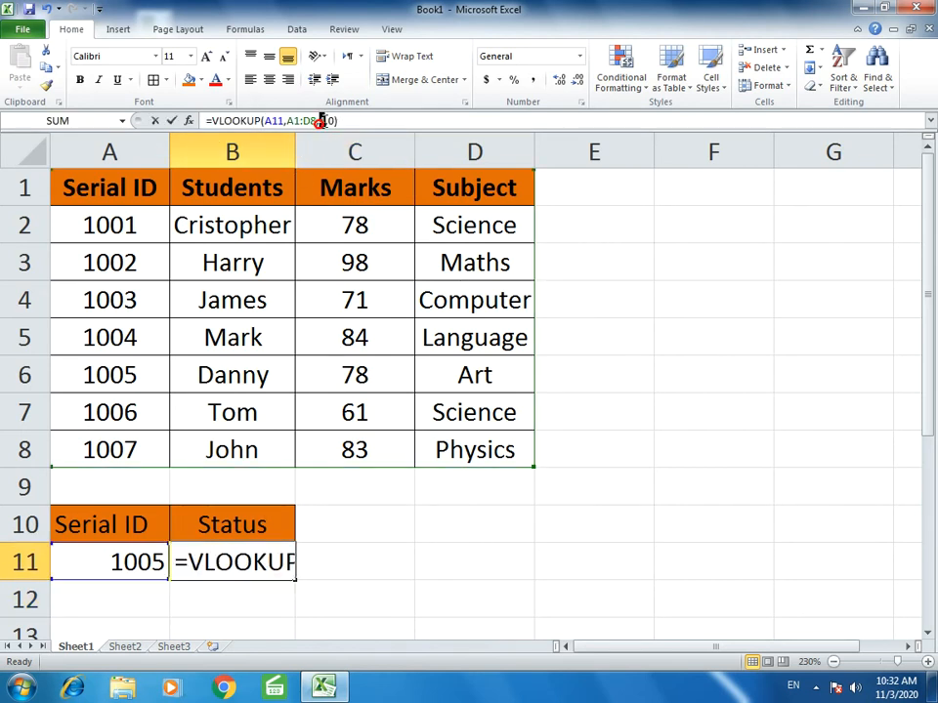
{"action": "type", "text": "2"}
{"action": "key", "text": "Return"}
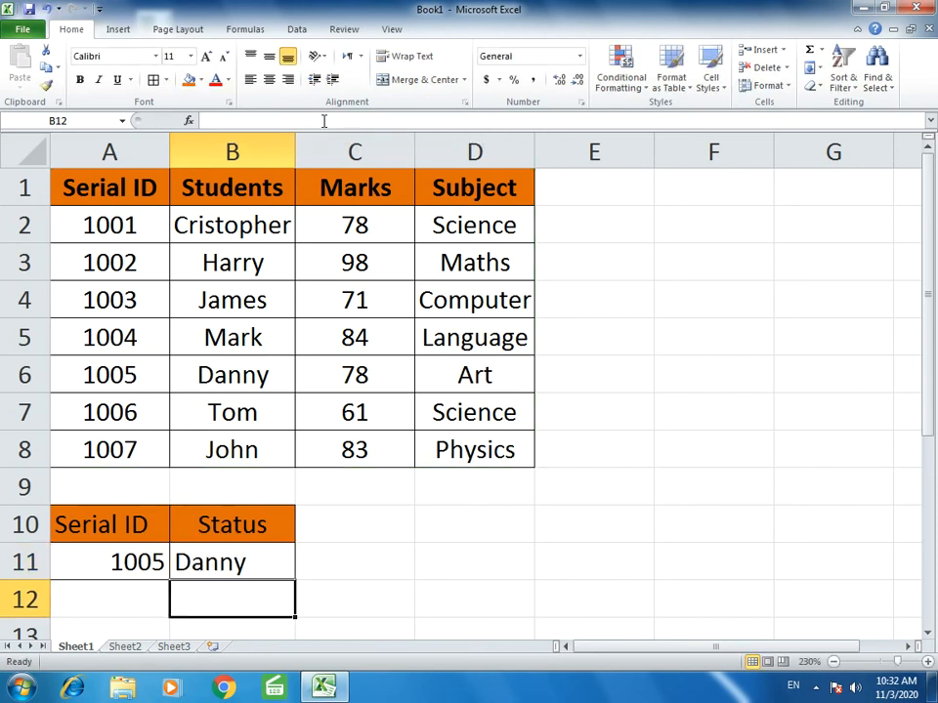
Replace the Status heading in B10 with Students and add the headings Marks in C10 and Subject in D10.
{"action": "left_click", "coordinate": [220, 514]}
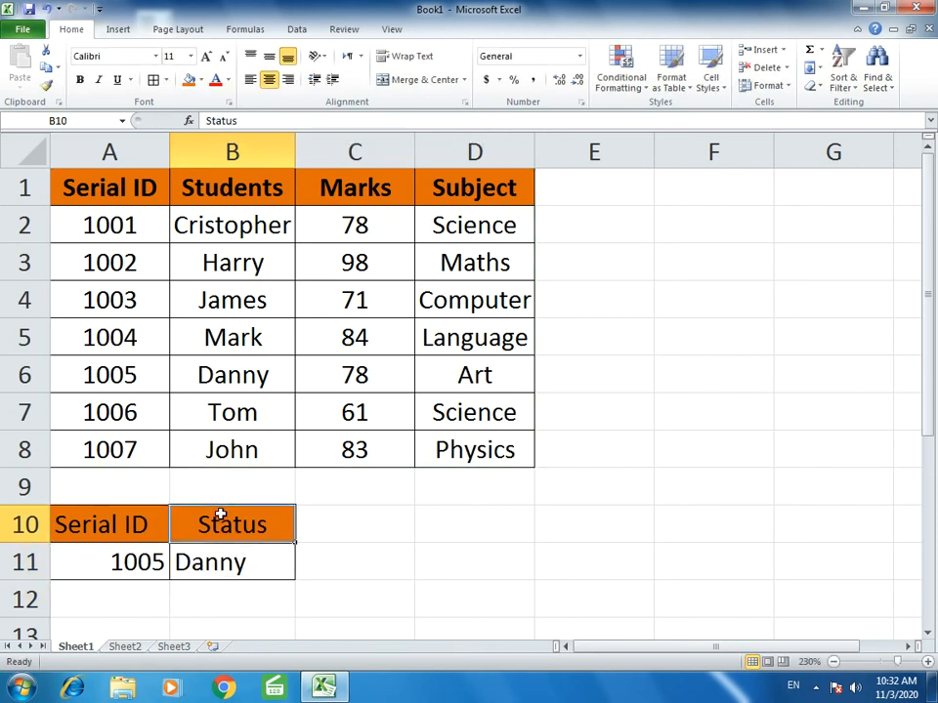
{"action": "type", "text": "Students"}
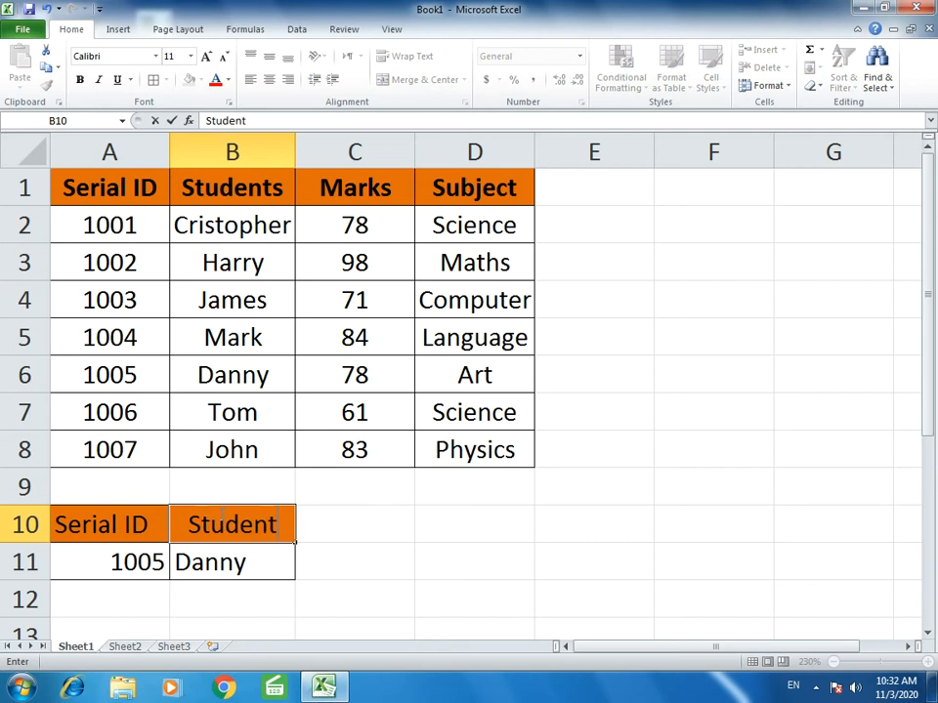
{"action": "key", "text": "Tab"}
{"action": "type", "text": "Marks"}
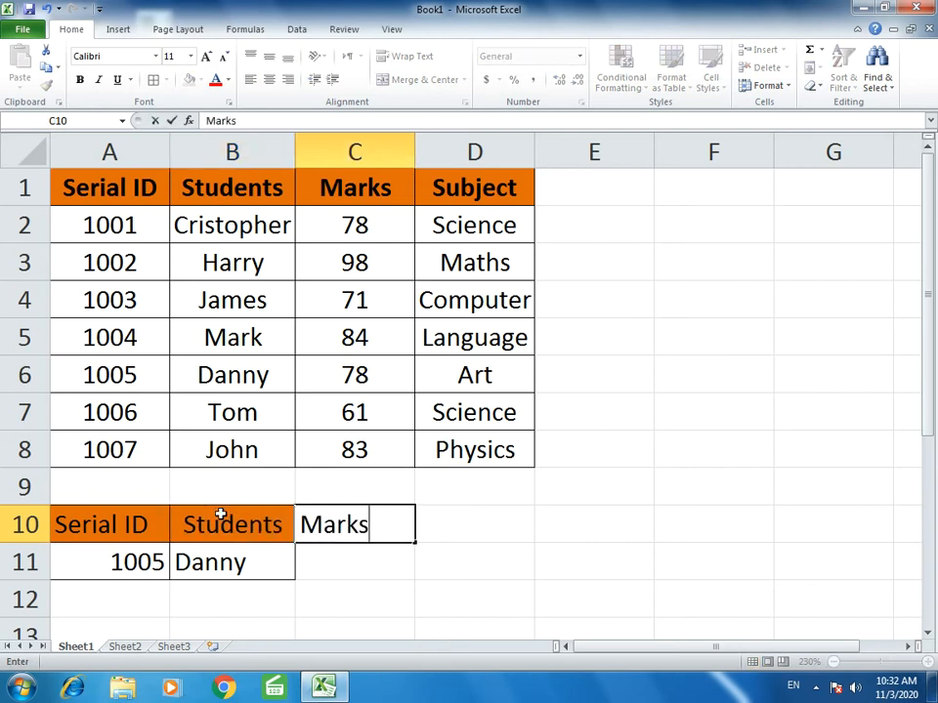
{"action": "key", "text": "Tab"}
{"action": "type", "text": "Sub"}
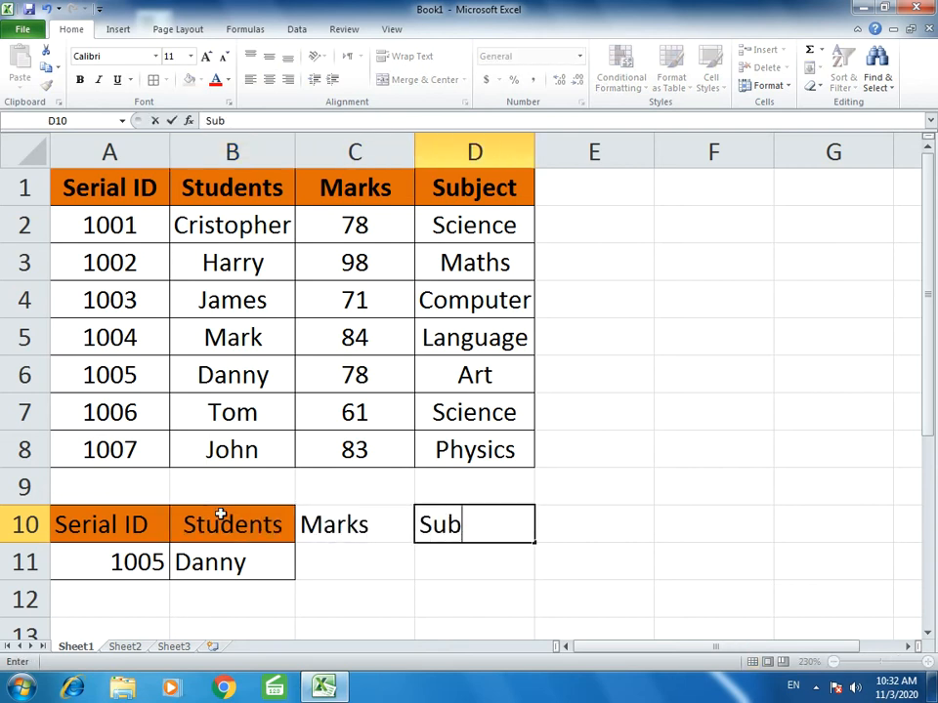
{"action": "type", "text": "ject"}
{"action": "key", "text": "Return"}
{"action": "key", "text": "Up"}
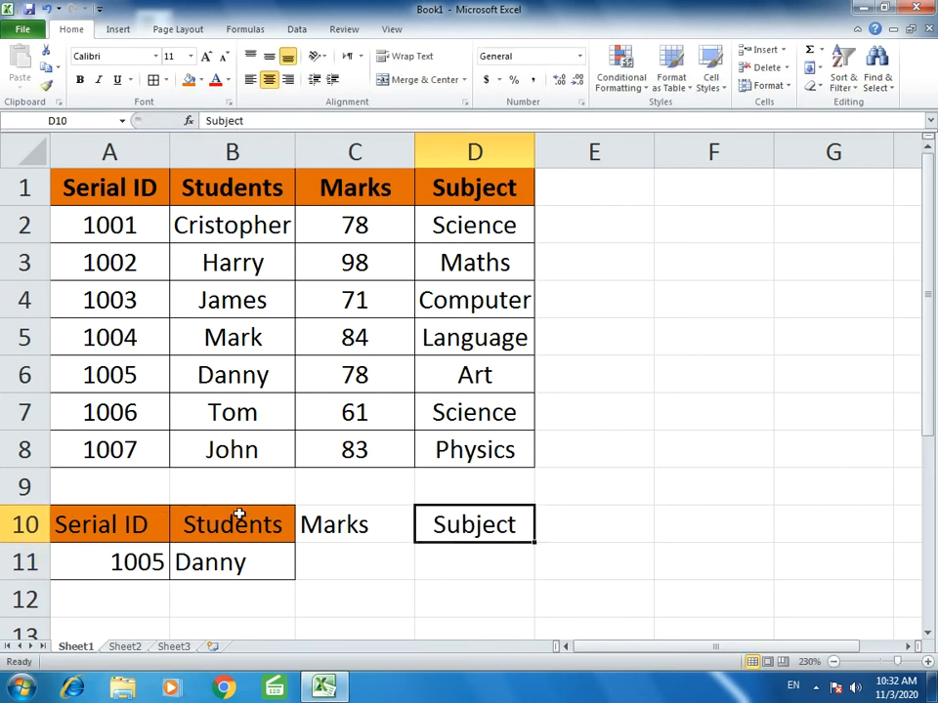
Copy the formatting of the Serial ID heading in A10 onto the Marks and Subject headings in C10:D10.
{"action": "left_click", "coordinate": [117, 517]}
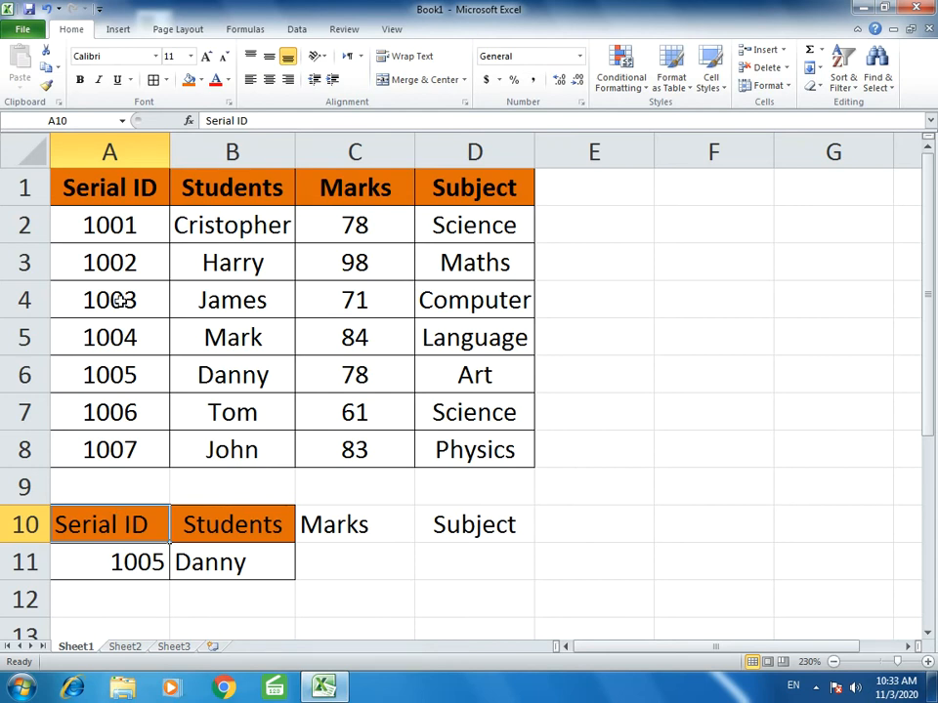
{"action": "left_click", "coordinate": [47, 86]}
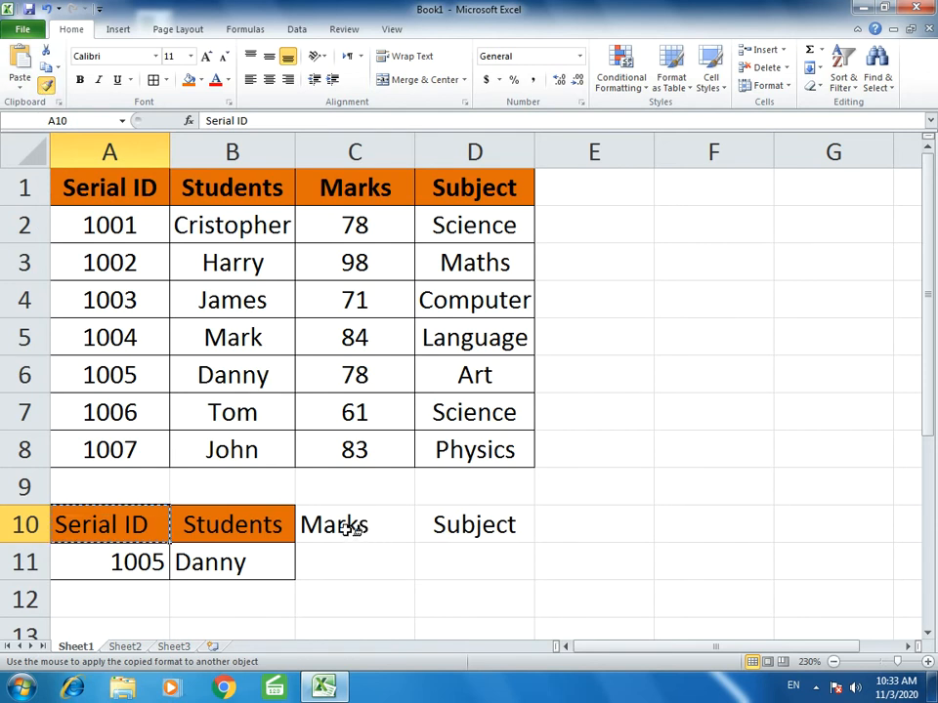
{"action": "left_click_drag", "start_coordinate": [352, 527], "coordinate": [425, 524]}
{"action": "left_click", "coordinate": [446, 573]}
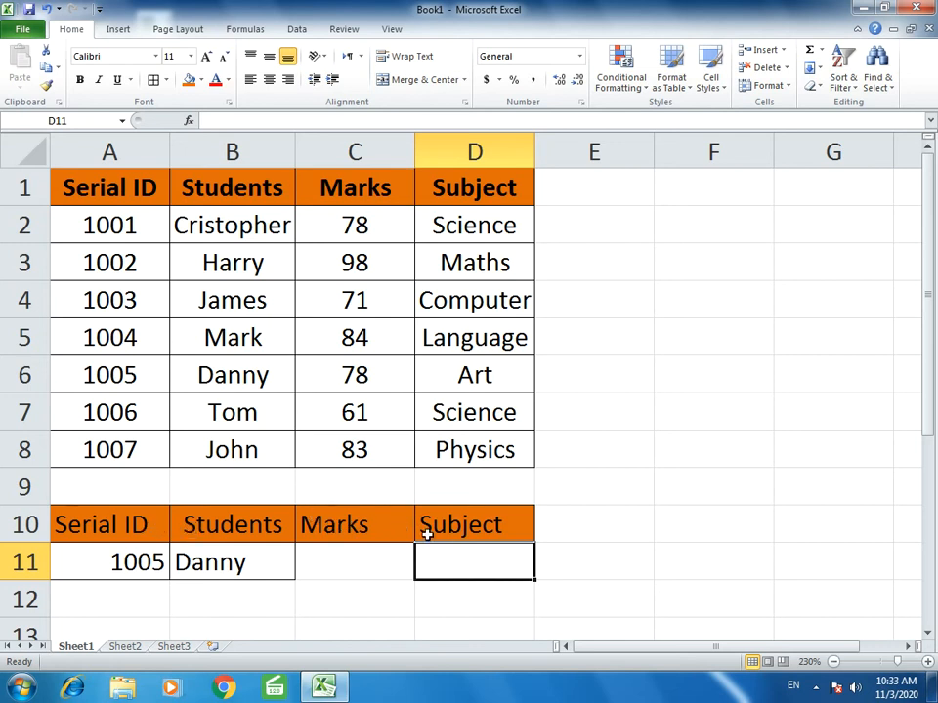
Apply all borders and a thick box border to the lookup block A10:D11.
{"action": "left_click_drag", "start_coordinate": [119, 523], "coordinate": [423, 543]}
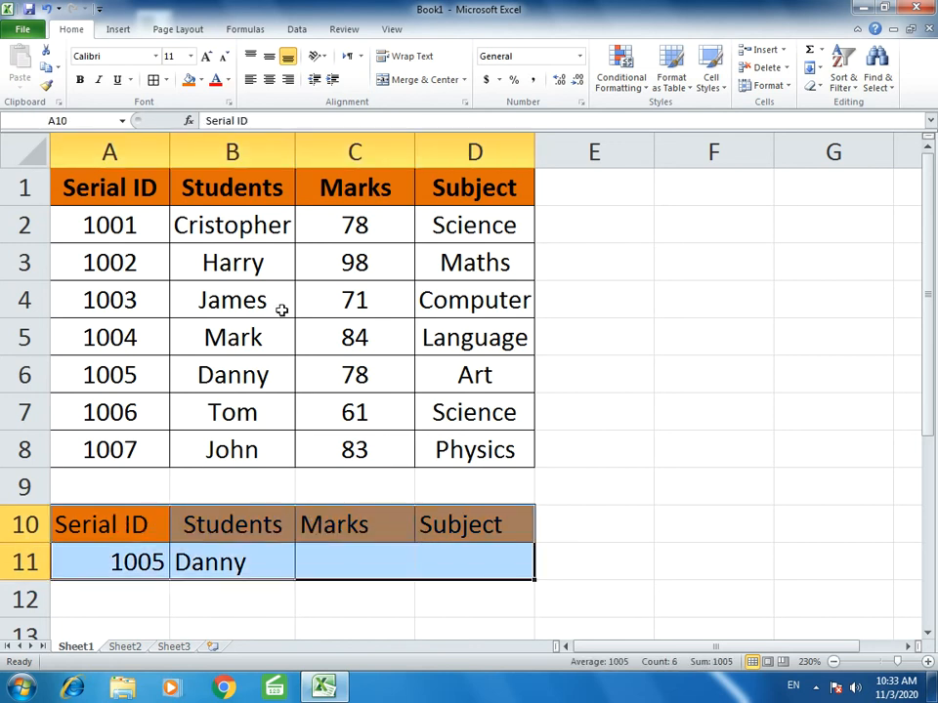
{"action": "left_click", "coordinate": [153, 80]}
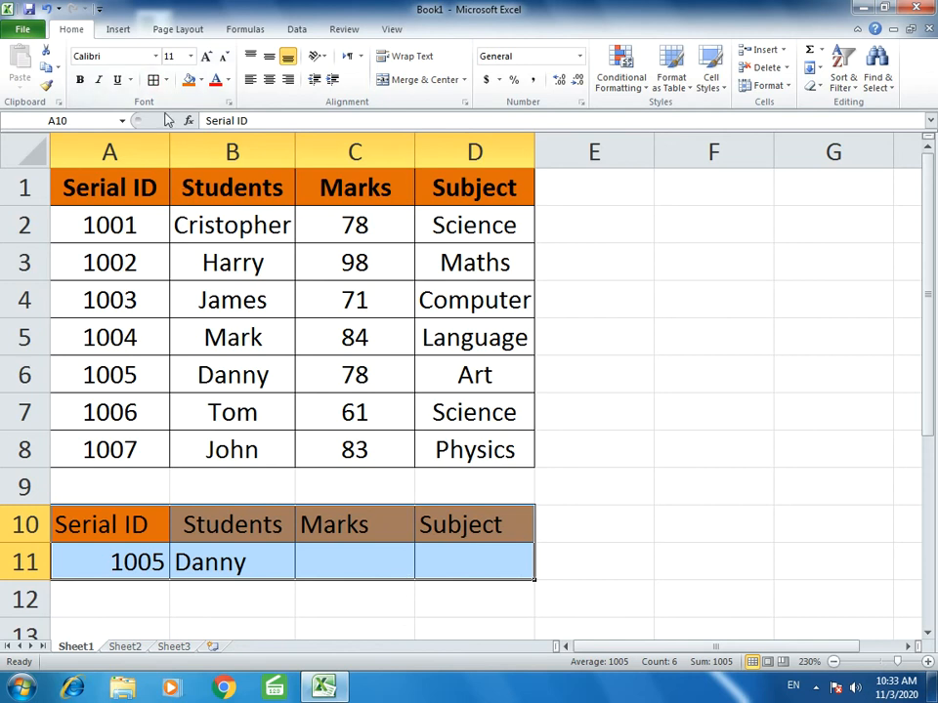
{"action": "left_click", "coordinate": [166, 80]}
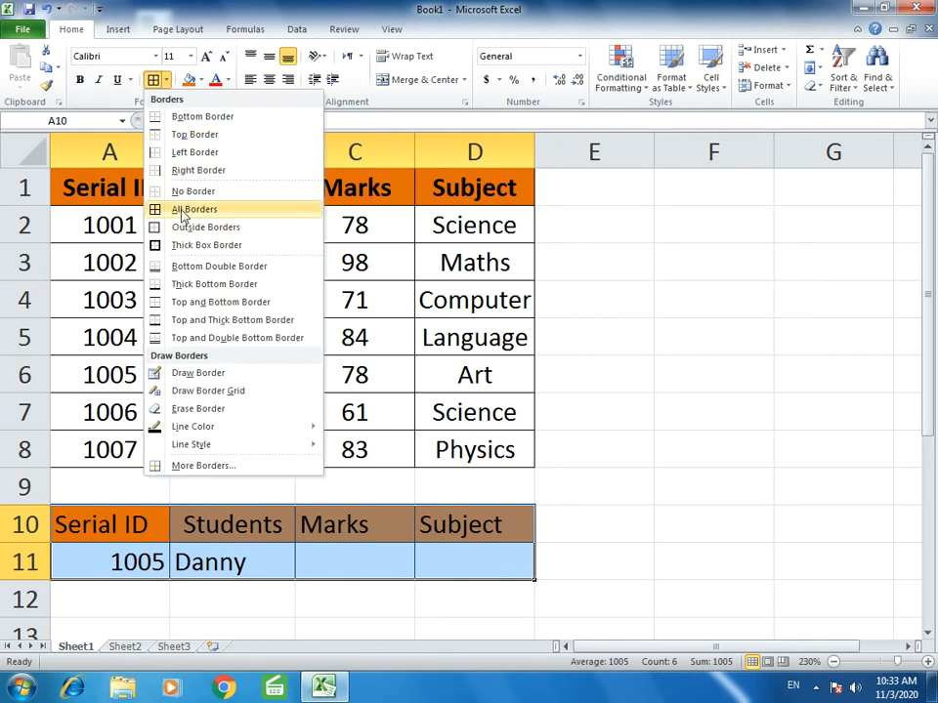
{"action": "left_click", "coordinate": [176, 244]}
{"action": "left_click", "coordinate": [799, 511]}
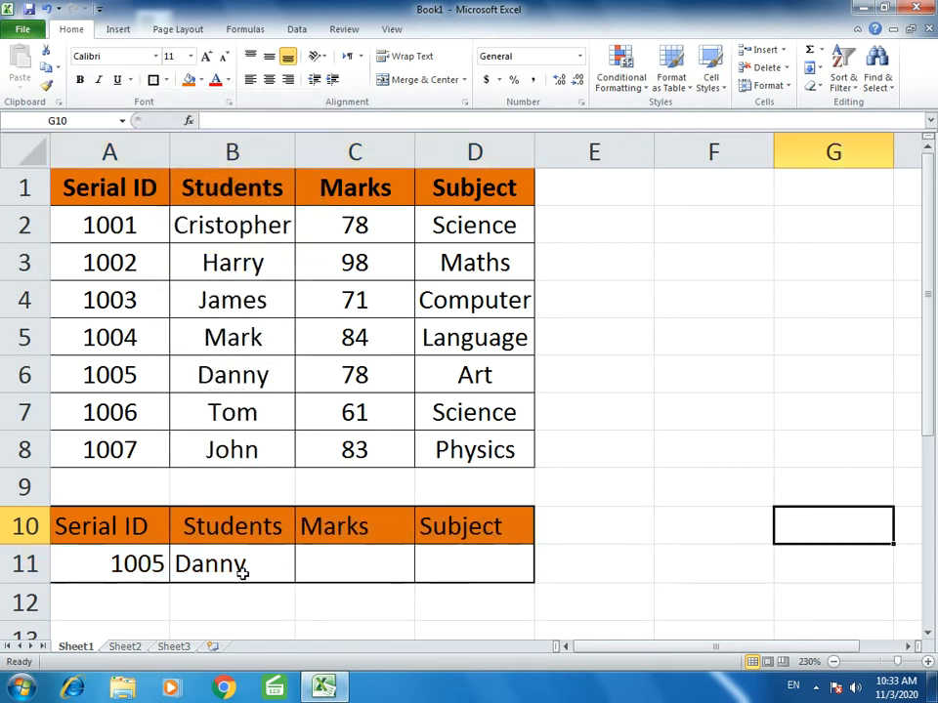
Fill the VLOOKUP formula from B11 across to C11 and D11.
{"action": "left_click", "coordinate": [244, 561]}
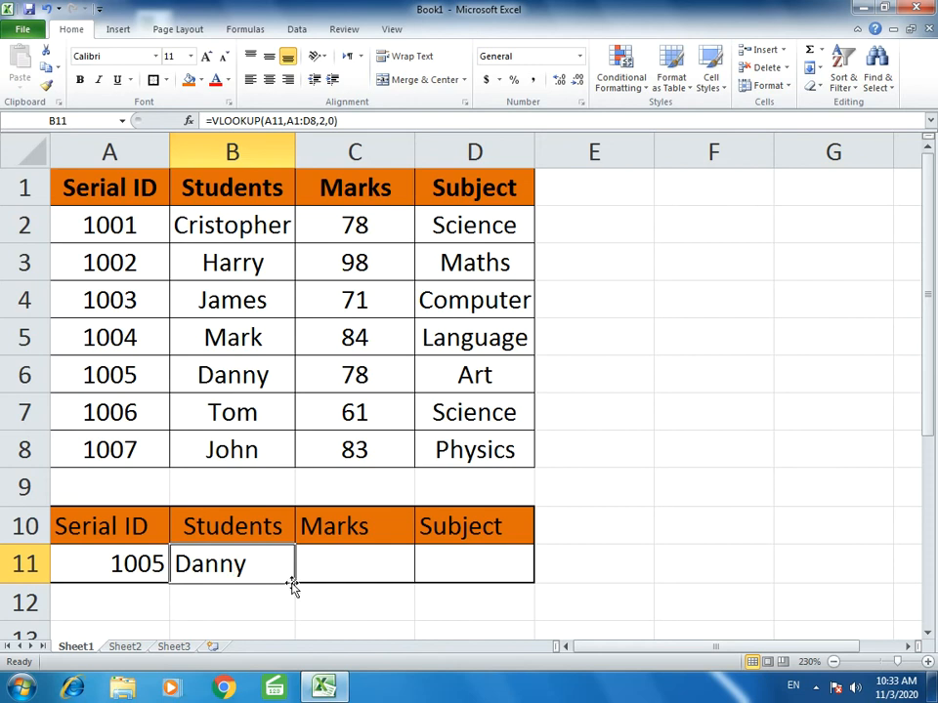
{"action": "left_click_drag", "start_coordinate": [292, 583], "coordinate": [483, 586]}
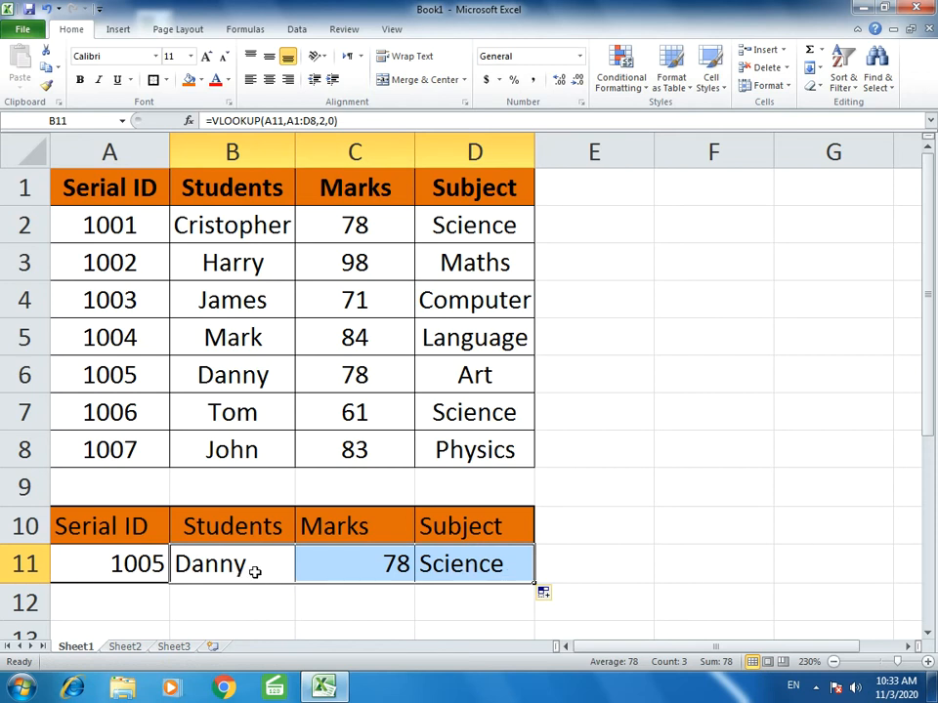
Center the contents of the lookup block A10:D11 horizontally.
{"action": "left_click", "coordinate": [373, 563]}
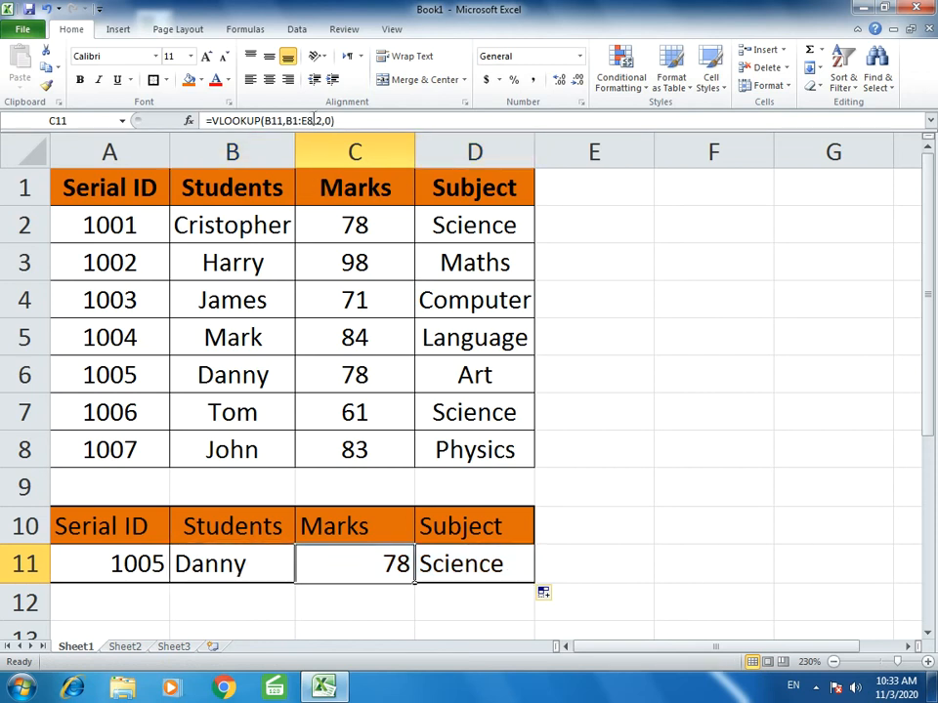
{"action": "left_click", "coordinate": [447, 557]}
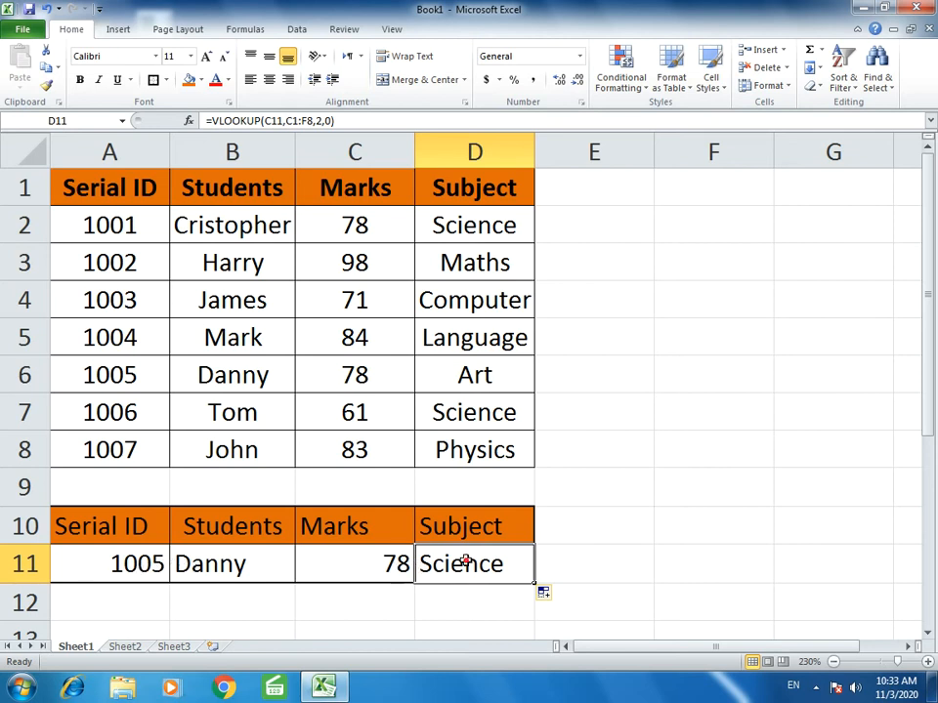
{"action": "left_click_drag", "start_coordinate": [95, 555], "coordinate": [459, 563]}
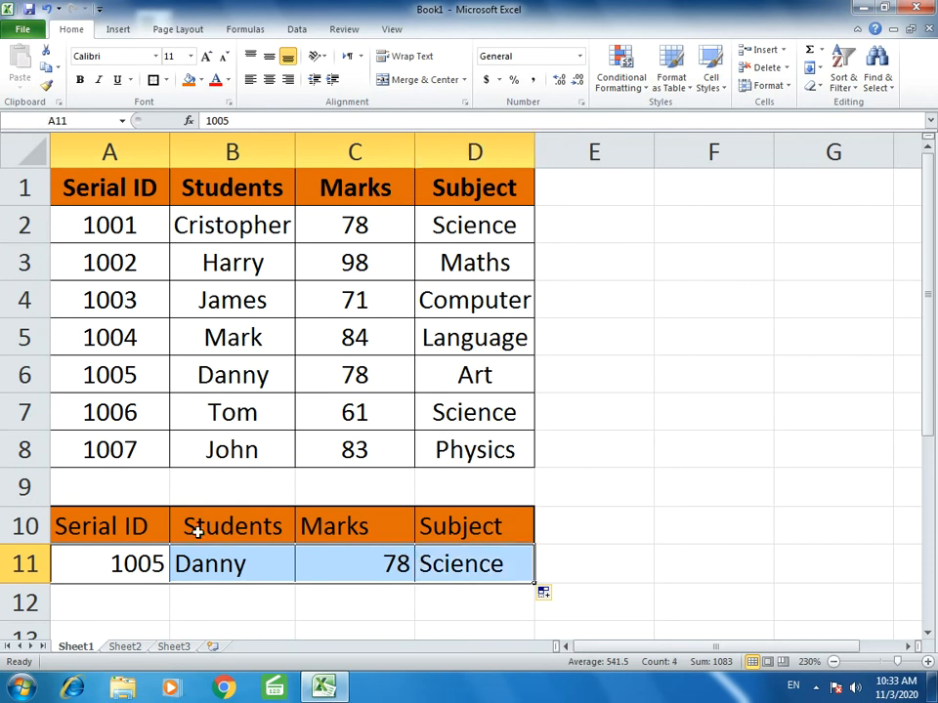
{"action": "left_click", "coordinate": [163, 512]}
{"action": "left_click", "coordinate": [445, 546]}
{"action": "left_click_drag", "start_coordinate": [117, 518], "coordinate": [409, 536]}
{"action": "left_click", "coordinate": [488, 553]}
{"action": "left_click_drag", "start_coordinate": [162, 515], "coordinate": [430, 564]}
{"action": "left_click", "coordinate": [268, 79]}
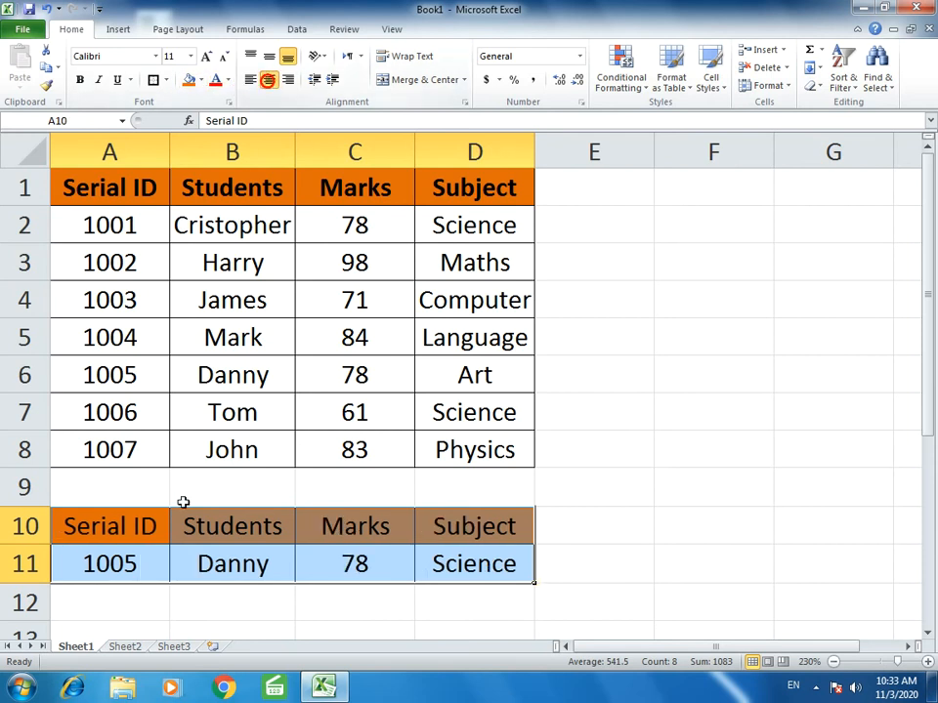
Make the headings of the lookup block in A10:D10 bold.
{"action": "left_click_drag", "start_coordinate": [132, 536], "coordinate": [426, 527]}
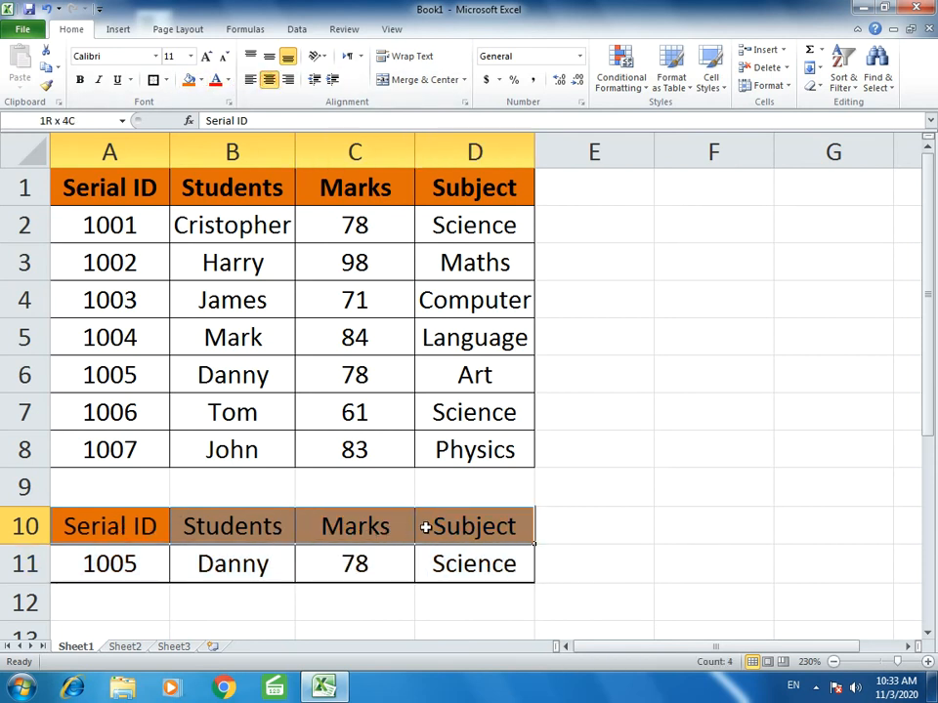
{"action": "left_click", "coordinate": [80, 79]}
{"action": "left_click", "coordinate": [668, 485]}
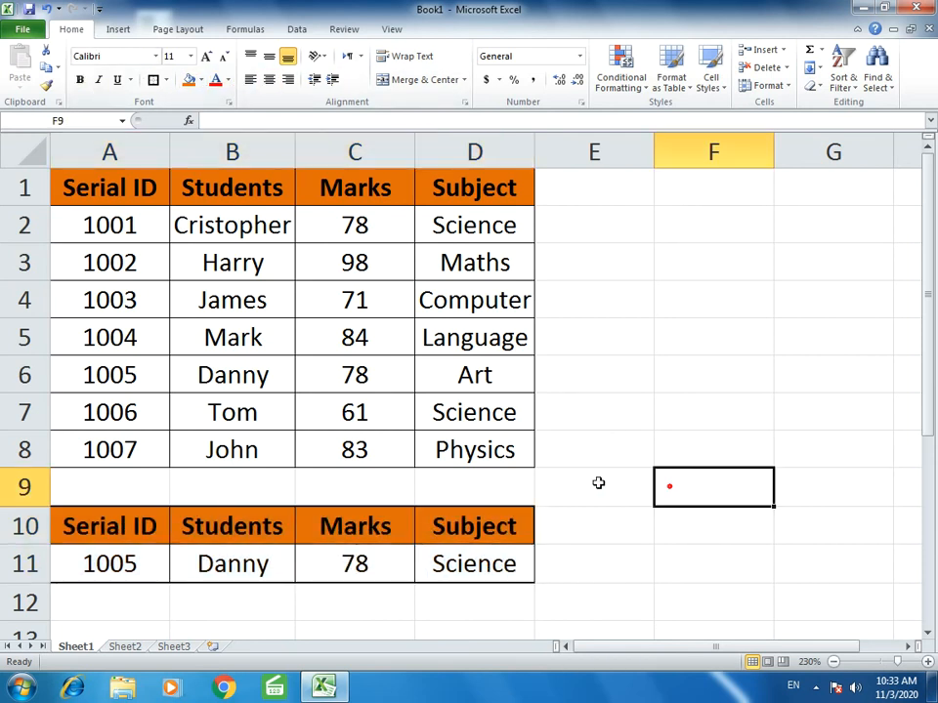
Test the lookup block by entering Serial ID 1006 and after it 1003 in A11.
{"action": "left_click", "coordinate": [122, 566]}
{"action": "type", "text": "1006"}
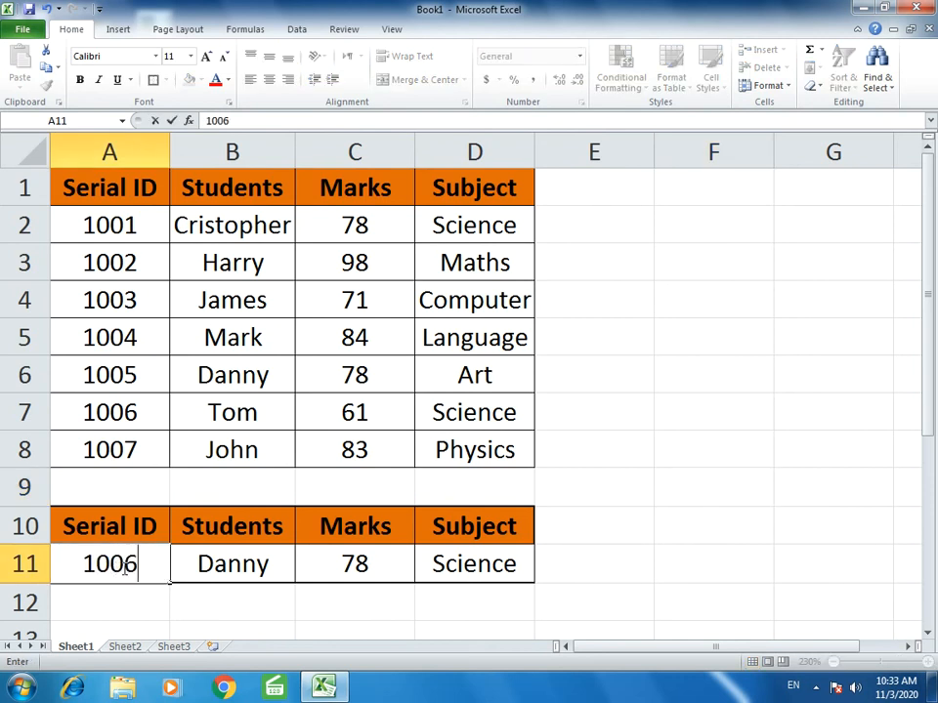
{"action": "key", "text": "Return"}
{"action": "left_click", "coordinate": [122, 566]}
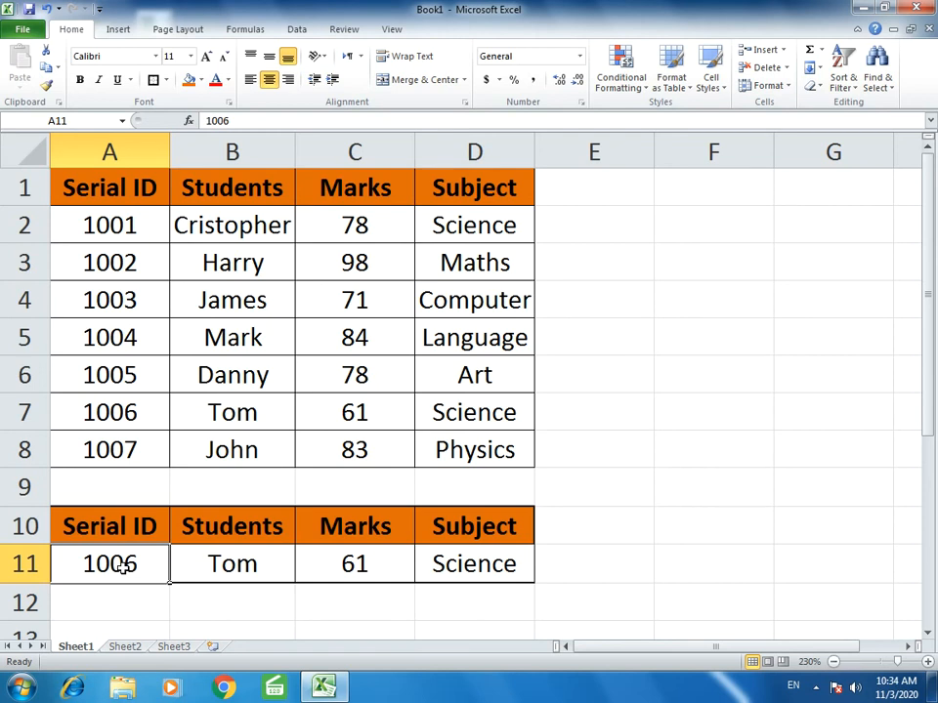
{"action": "type", "text": "1003"}
{"action": "key", "text": "Return"}
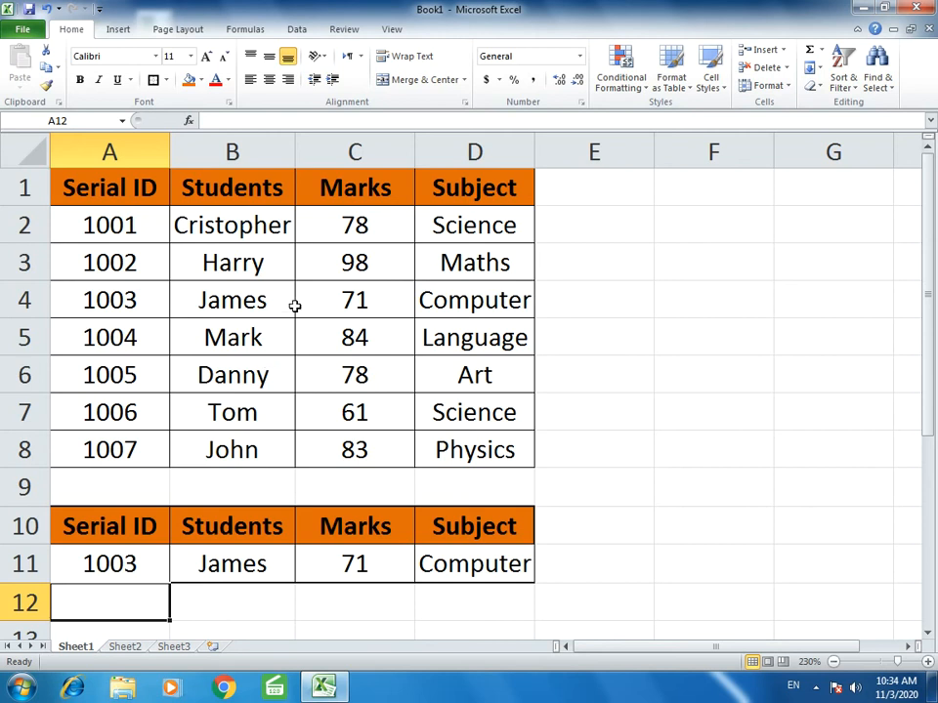
Dismiss the Windows color scheme prompt and look up Serial ID 1002 by entering it in A11.
{"action": "left_click", "coordinate": [88, 262]}
{"action": "left_click", "coordinate": [132, 564]}
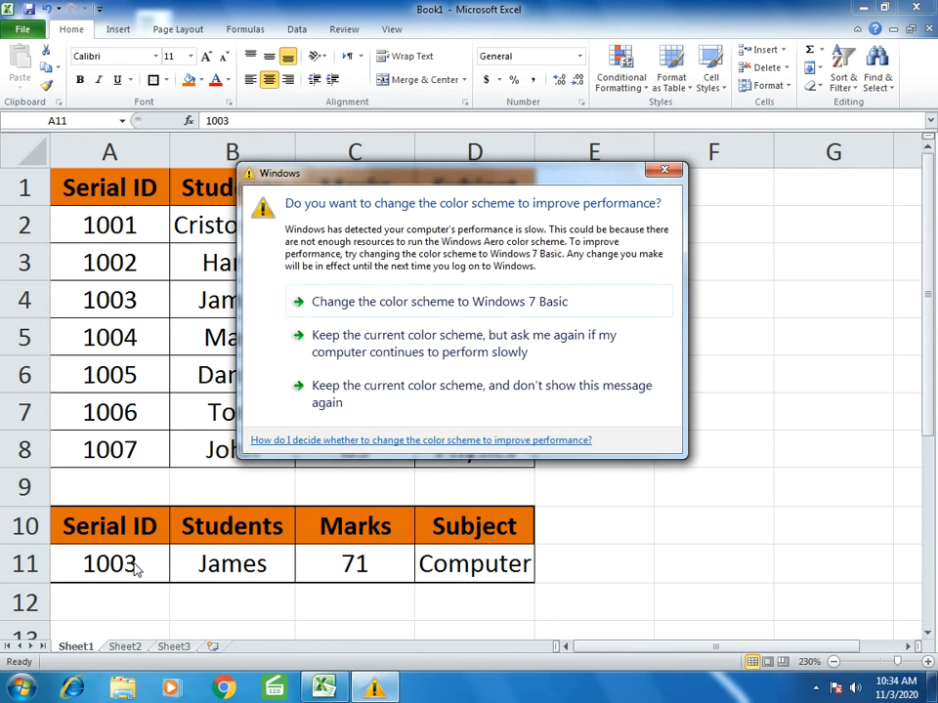
{"action": "left_click", "coordinate": [662, 171]}
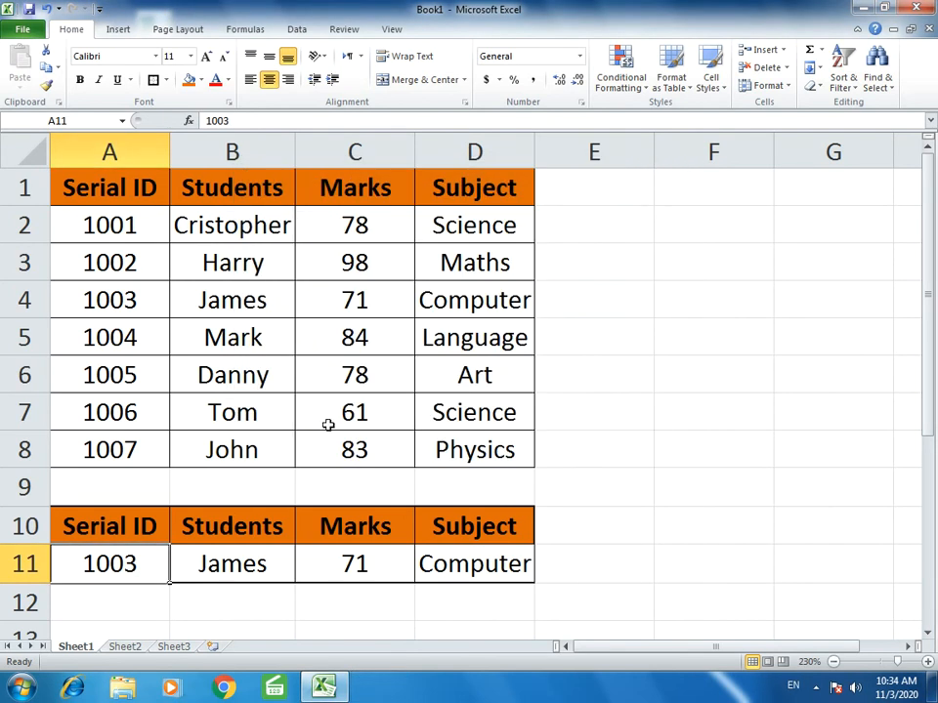
{"action": "type", "text": "4"}
{"action": "key", "text": "BackSpace"}
{"action": "type", "text": "1002"}
{"action": "key", "text": "Return"}
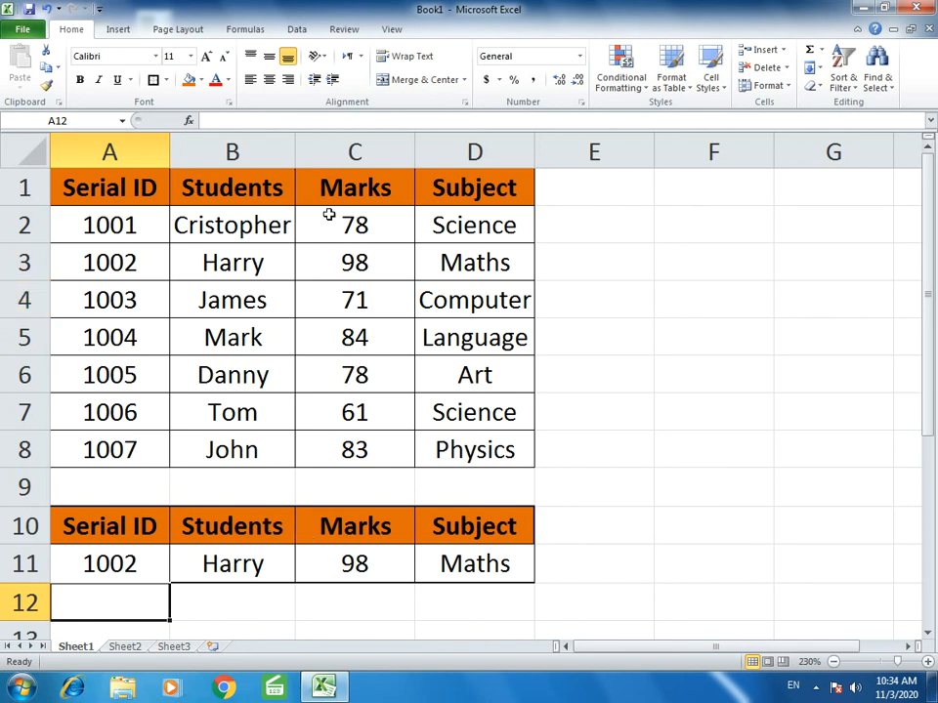
Copy the full text of the VLOOKUP formula in B11.
{"action": "left_click", "coordinate": [233, 560]}
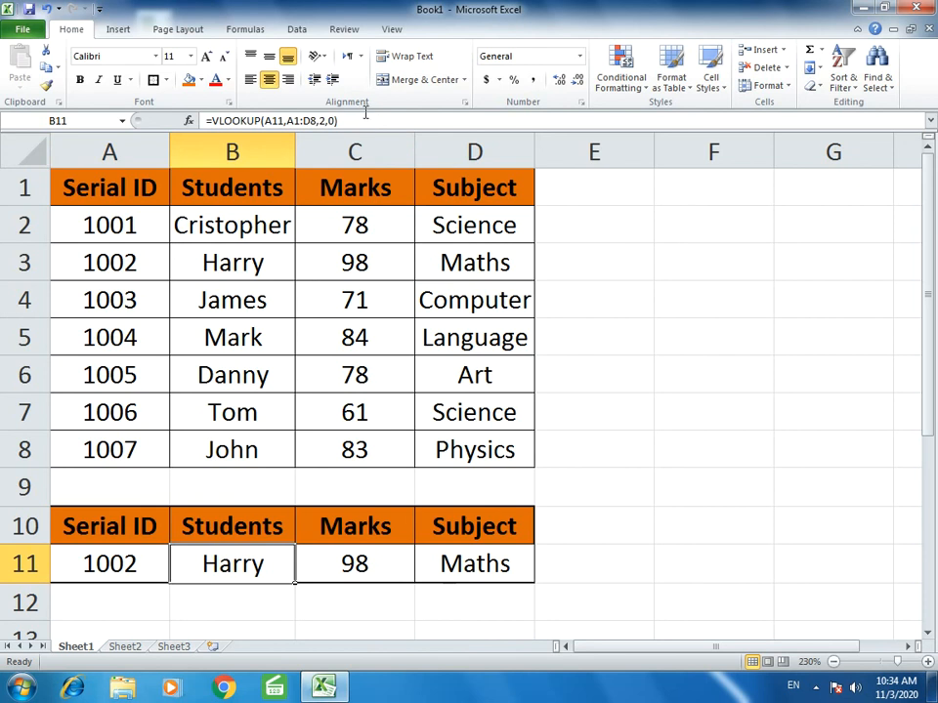
{"action": "left_click", "coordinate": [261, 121]}
{"action": "left_click_drag", "start_coordinate": [338, 121], "coordinate": [137, 119]}
{"action": "key", "text": "ctrl+c"}
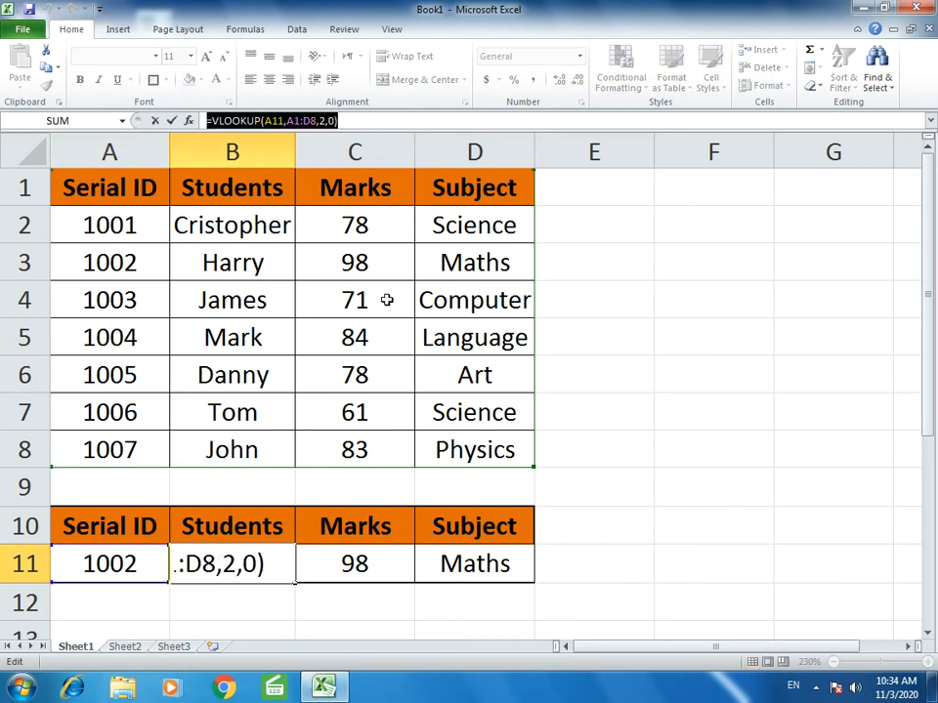
{"action": "type", "text": "="}
{"action": "left_click", "coordinate": [140, 609]}
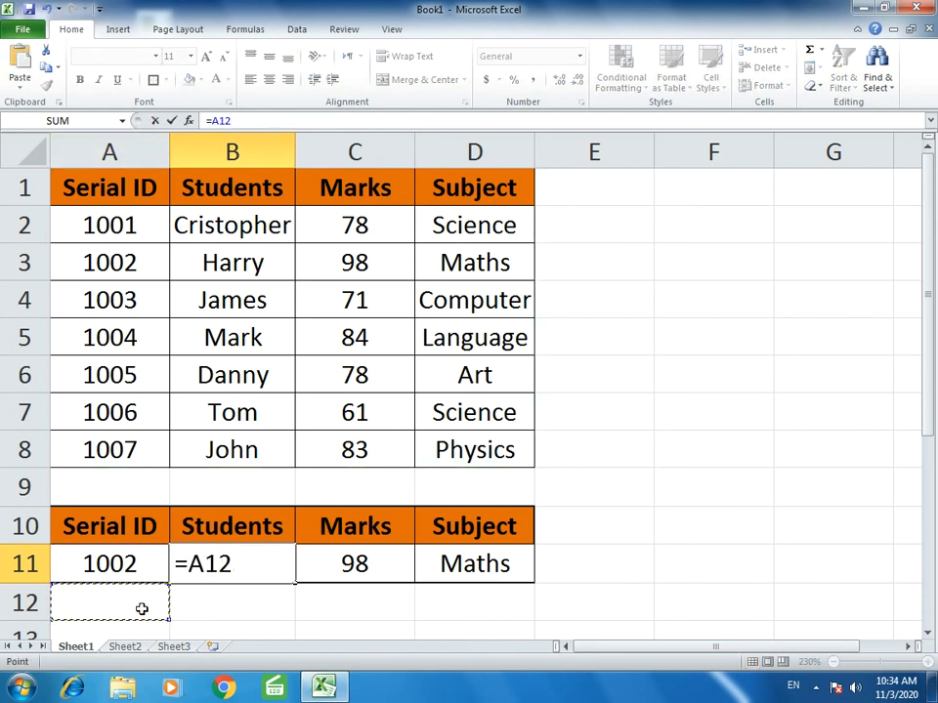
{"action": "type", "text": "Fr"}
{"action": "key", "text": "Escape"}
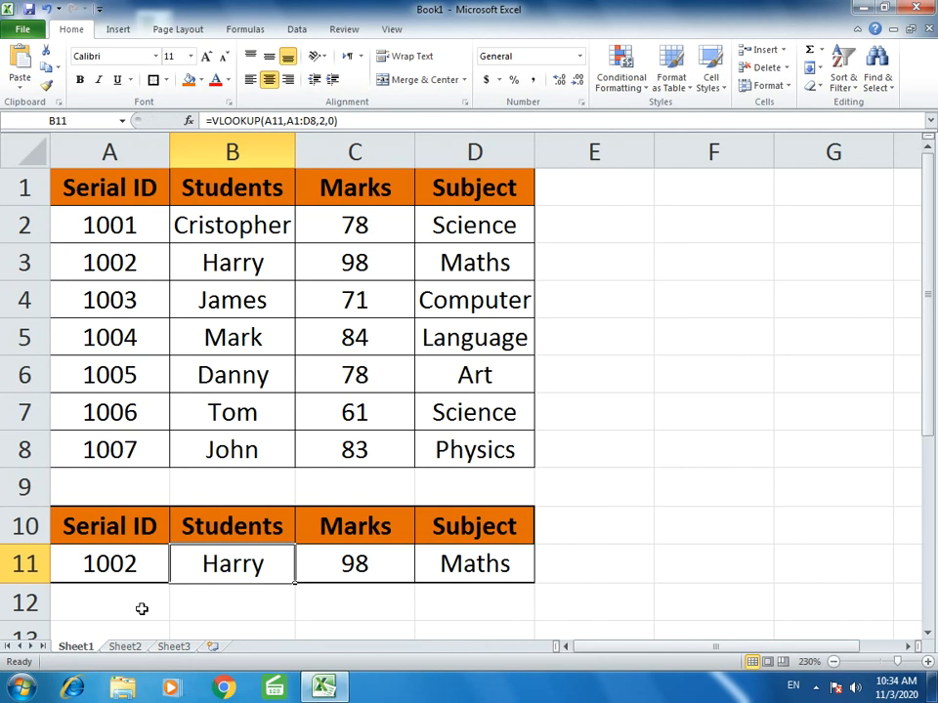
Enter the label Formula in A12, directly below the lookup block.
{"action": "left_click", "coordinate": [141, 608]}
{"action": "type", "text": "F"}
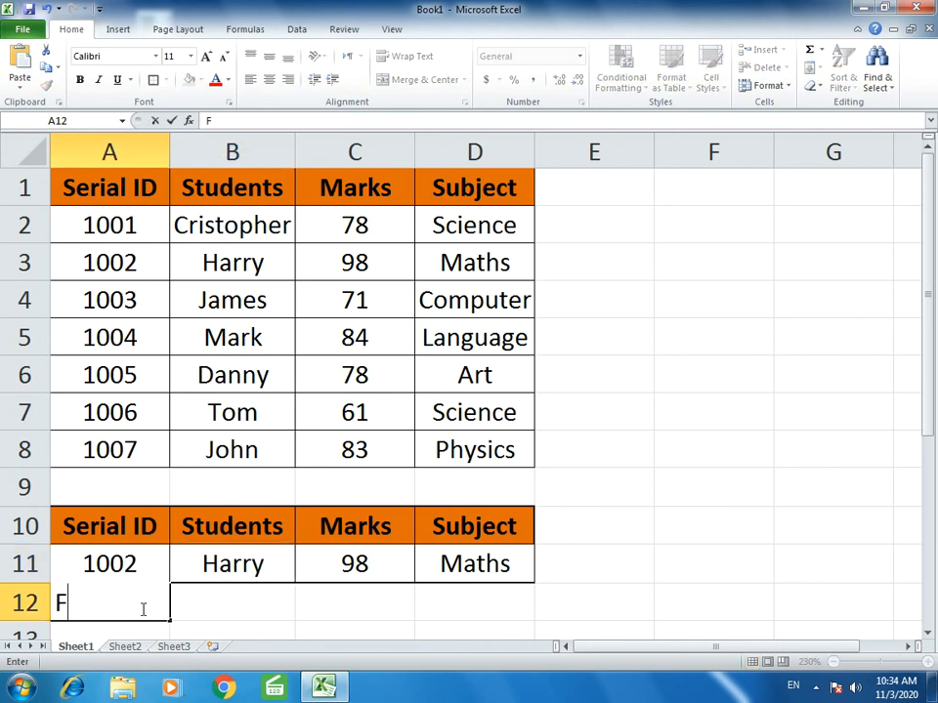
{"action": "type", "text": "ormula"}
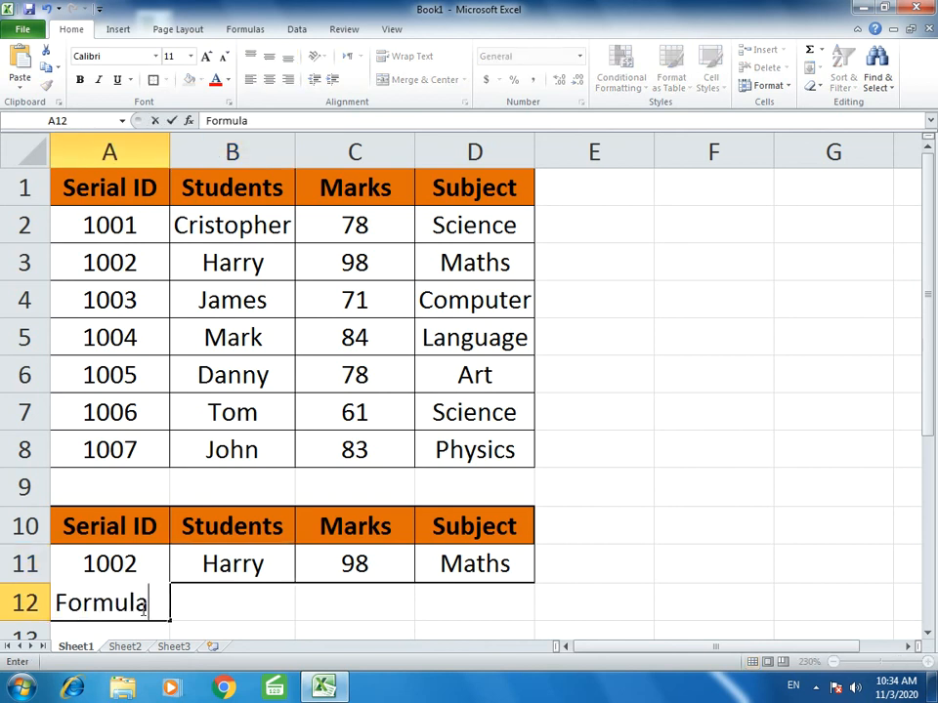
{"action": "key", "text": "Return"}
{"action": "key", "text": "Up"}
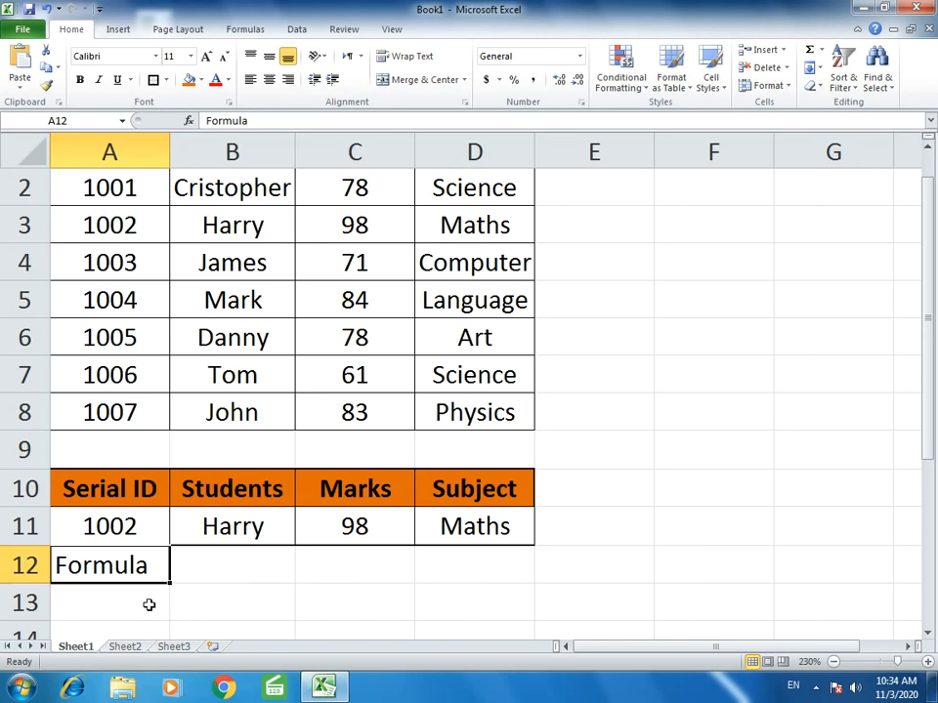
Enter the label Formula in A13 and clear the same label from A12.
{"action": "left_click", "coordinate": [835, 662]}
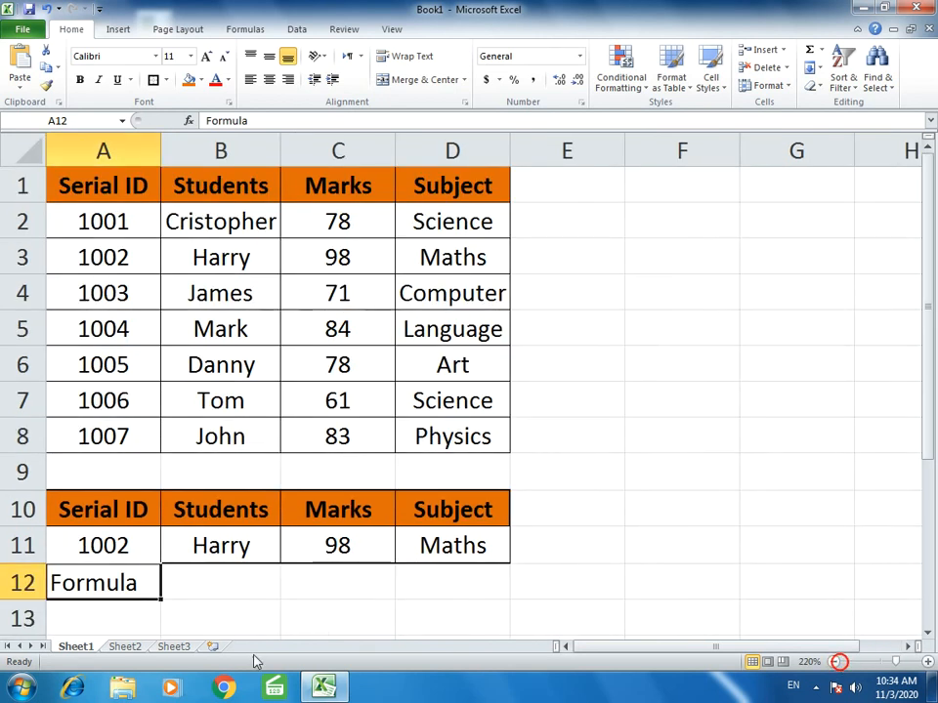
{"action": "left_click", "coordinate": [132, 617]}
{"action": "type", "text": "Formul"}
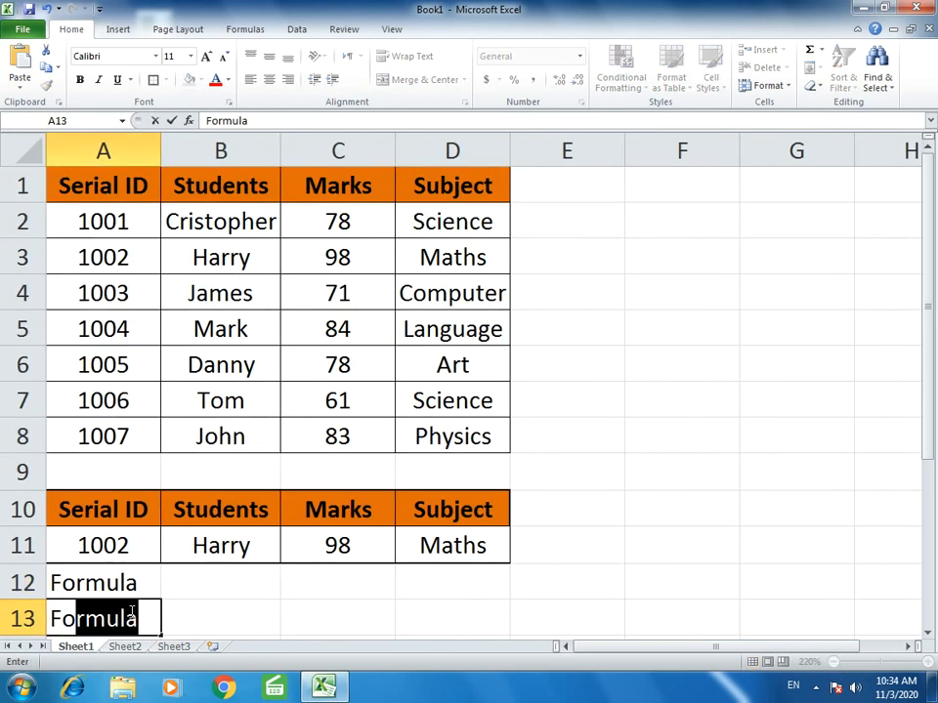
{"action": "type", "text": "a"}
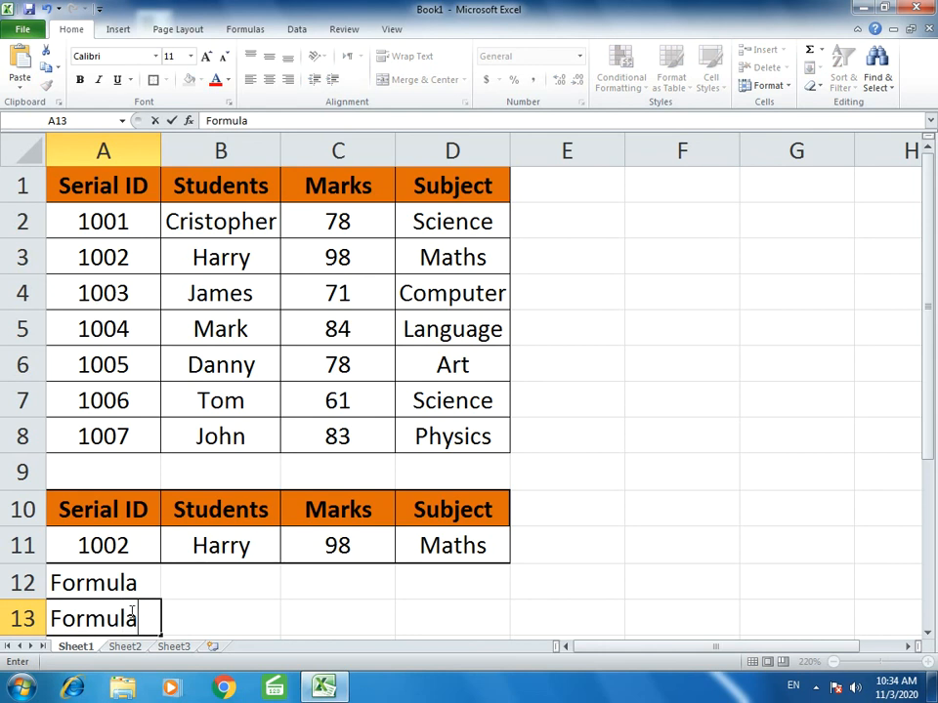
{"action": "key", "text": "Return"}
{"action": "key", "text": "Up"}
{"action": "key", "text": "Up"}
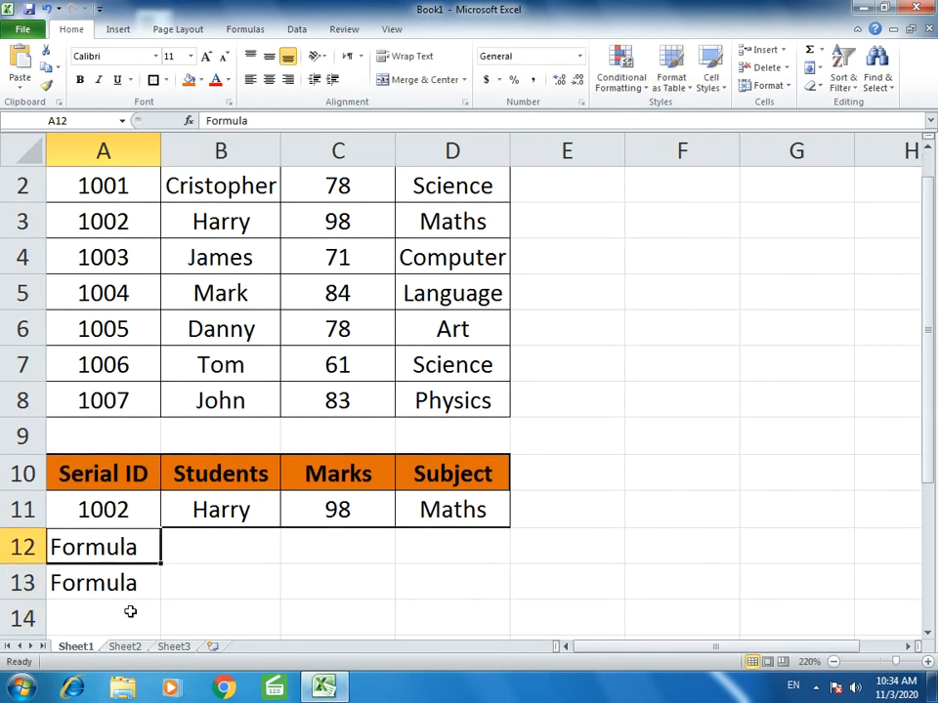
{"action": "key", "text": "Delete"}
Enter the copied formula =VLOOKUP(A11,A1:D8,2,0) as plain text in B13, with a leading apostrophe.
{"action": "key", "text": "Up"}
{"action": "key", "text": "Down"}
{"action": "key", "text": "Down"}
{"action": "key", "text": "Right"}
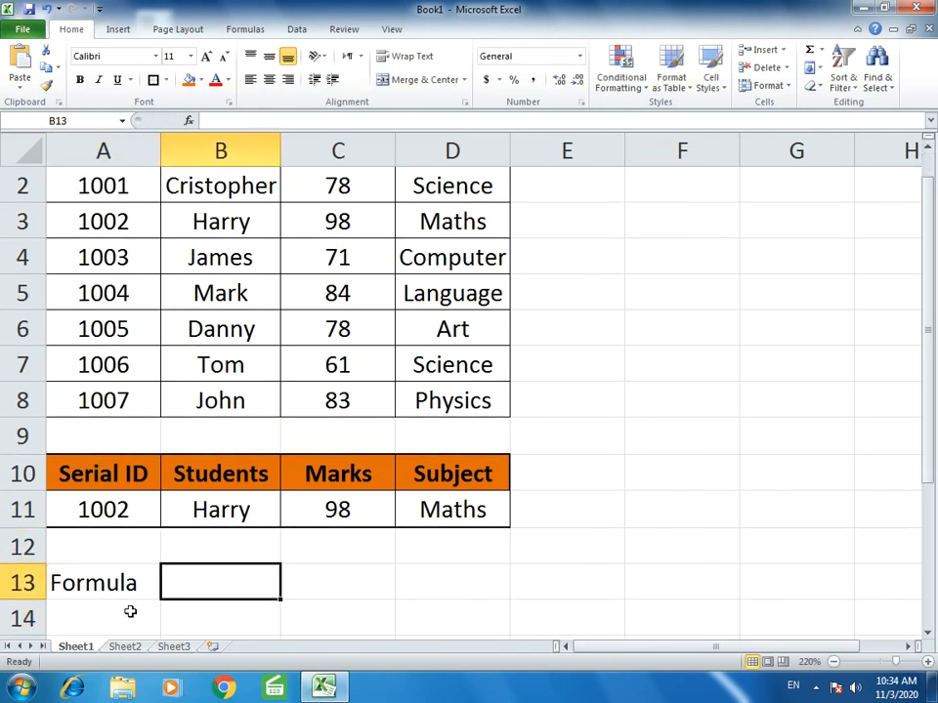
{"action": "type", "text": "'"}
{"action": "key", "text": "ctrl+v"}
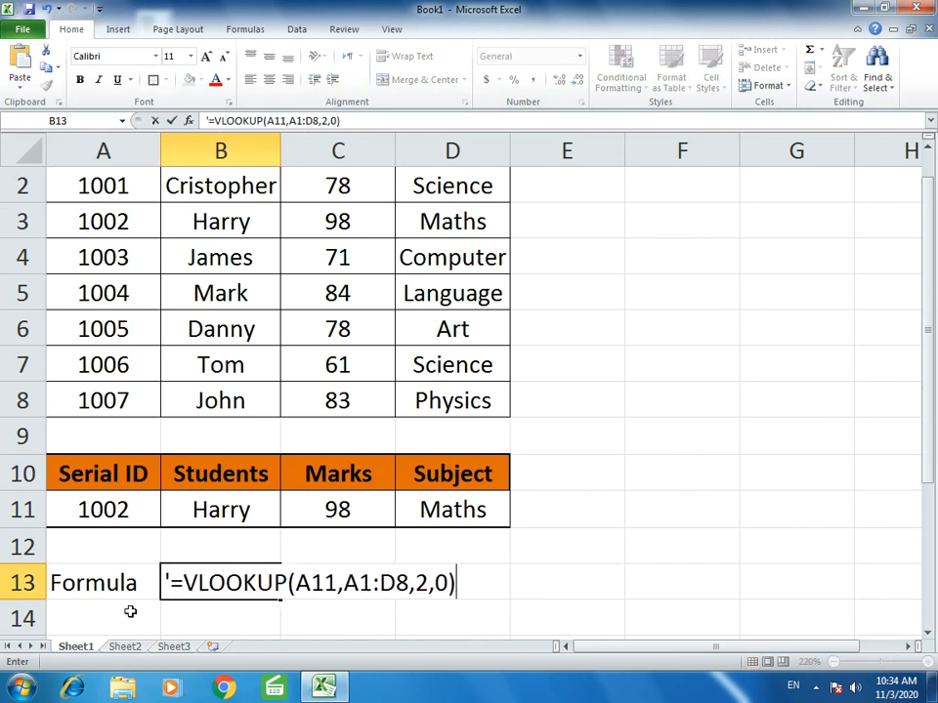
{"action": "key", "text": "Return"}
{"action": "scroll", "coordinate": [128, 612], "scroll_direction": "up", "scroll_amount": 1}
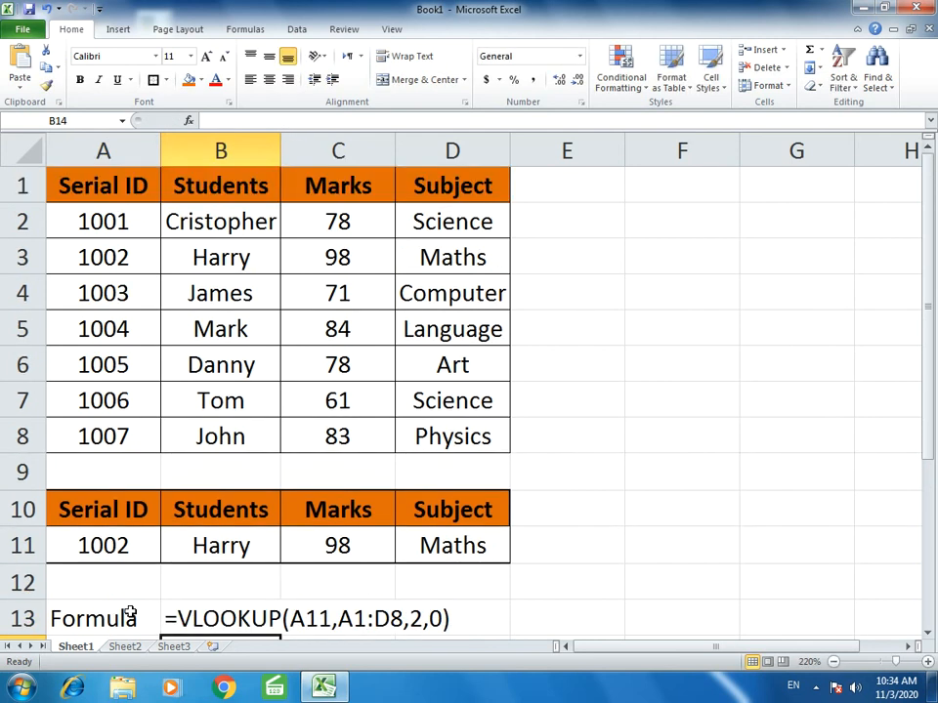
Merge and center B13:D13 and make the formula text in it bold and italic.
{"action": "left_click", "coordinate": [220, 626]}
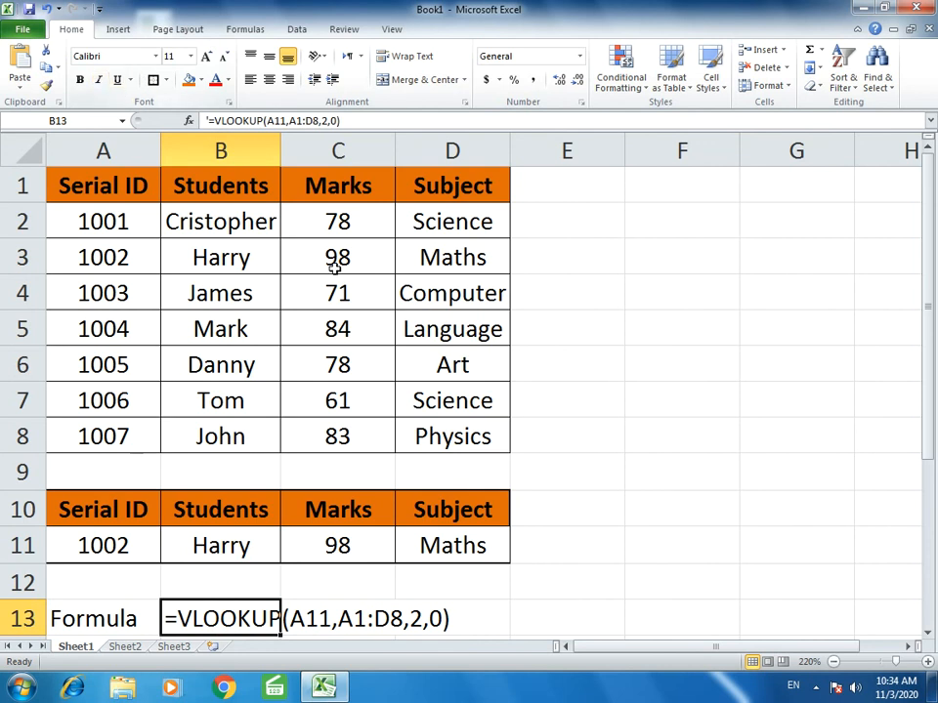
{"action": "double_click", "coordinate": [225, 618]}
{"action": "left_click_drag", "start_coordinate": [226, 618], "coordinate": [550, 626]}
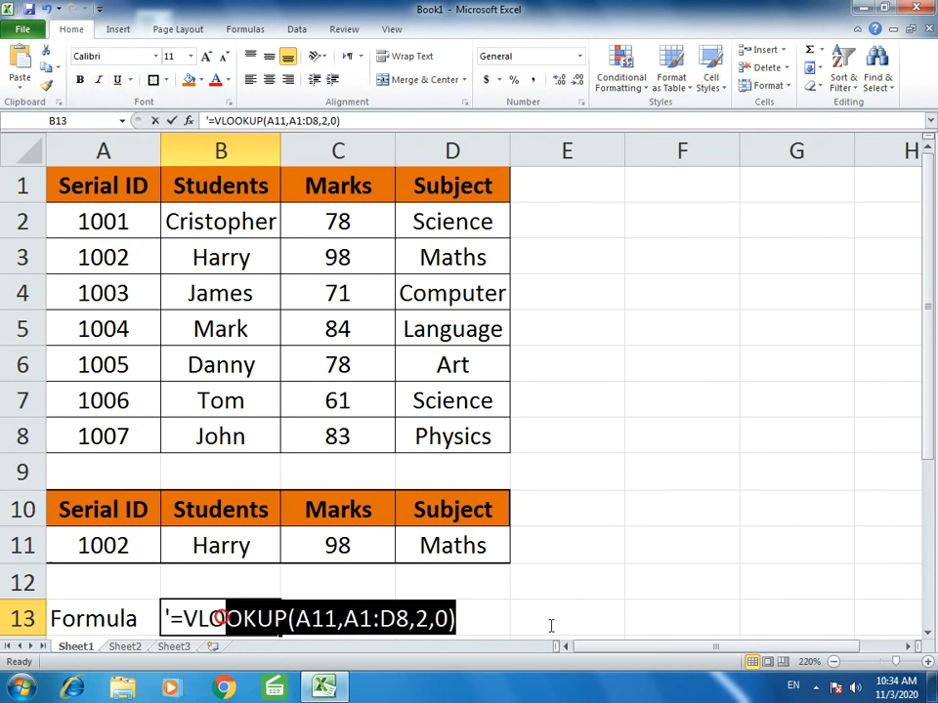
{"action": "left_click", "coordinate": [586, 586]}
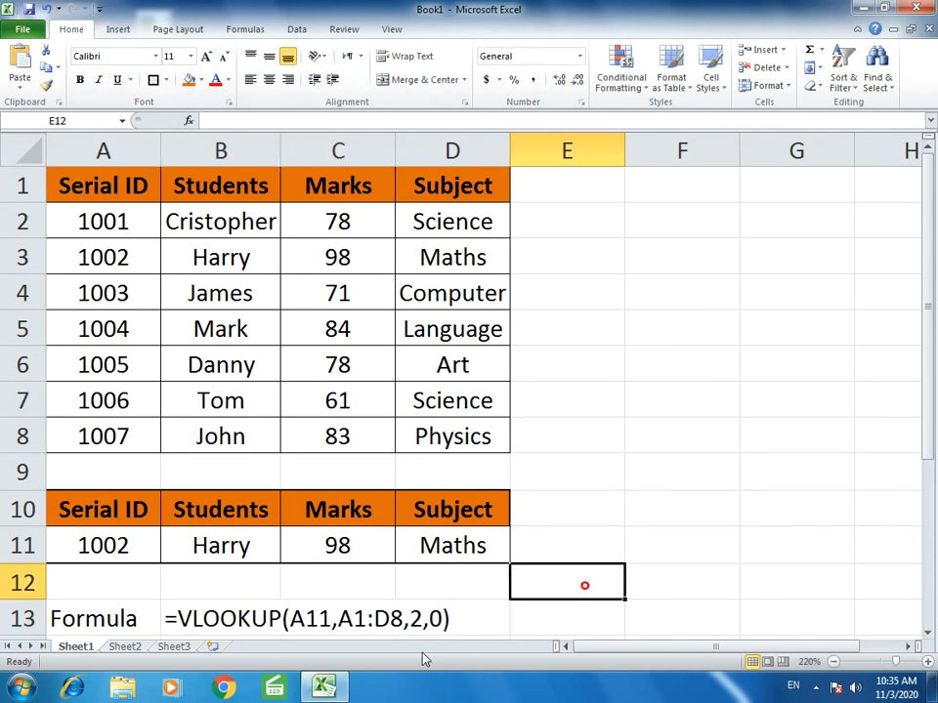
{"action": "left_click_drag", "start_coordinate": [199, 616], "coordinate": [543, 619]}
{"action": "left_click_drag", "start_coordinate": [533, 619], "coordinate": [400, 621]}
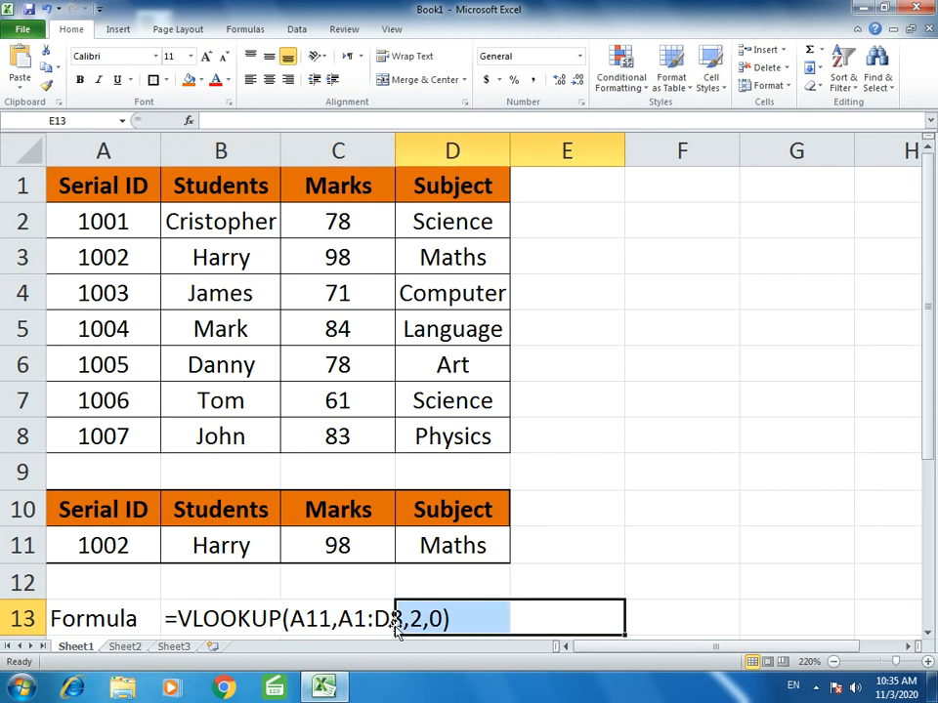
{"action": "left_click_drag", "start_coordinate": [212, 611], "coordinate": [428, 621]}
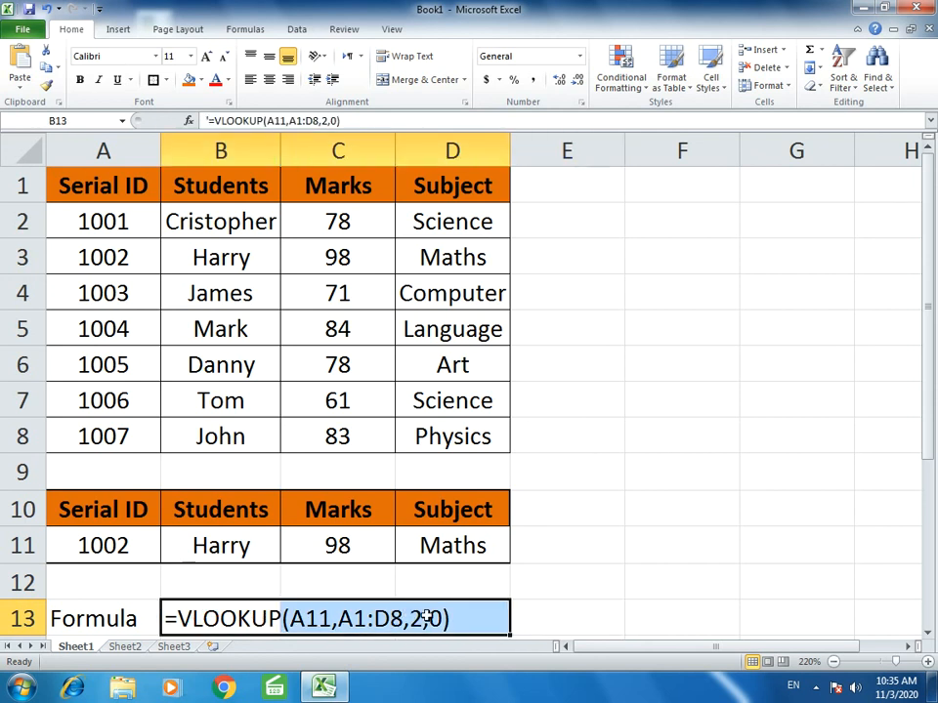
{"action": "left_click", "coordinate": [403, 84]}
{"action": "left_click", "coordinate": [97, 79]}
{"action": "left_click", "coordinate": [82, 81]}
{"action": "left_click", "coordinate": [632, 330]}
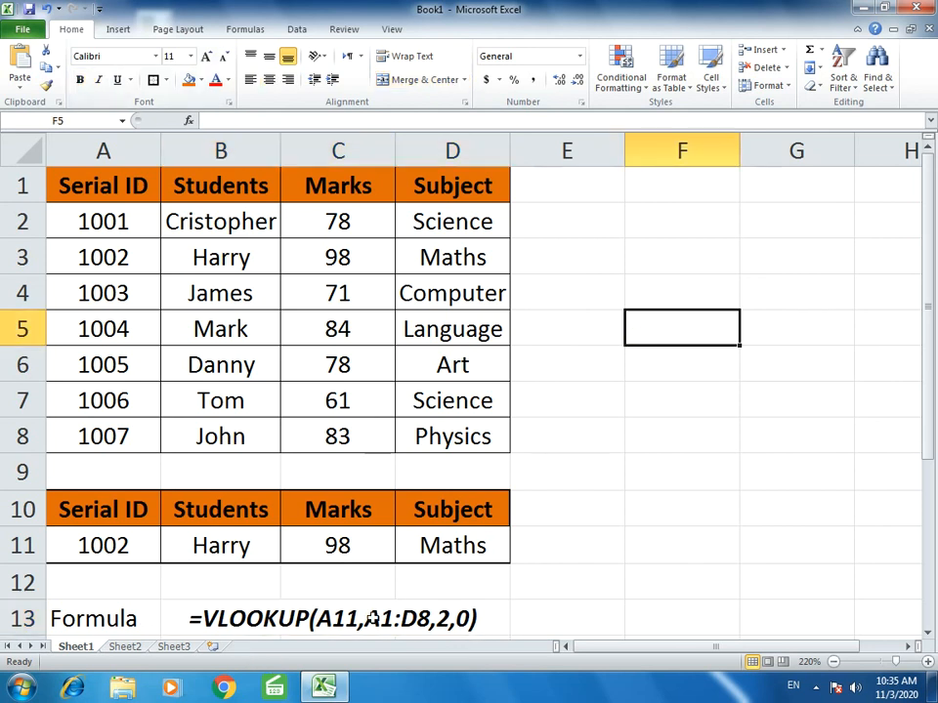